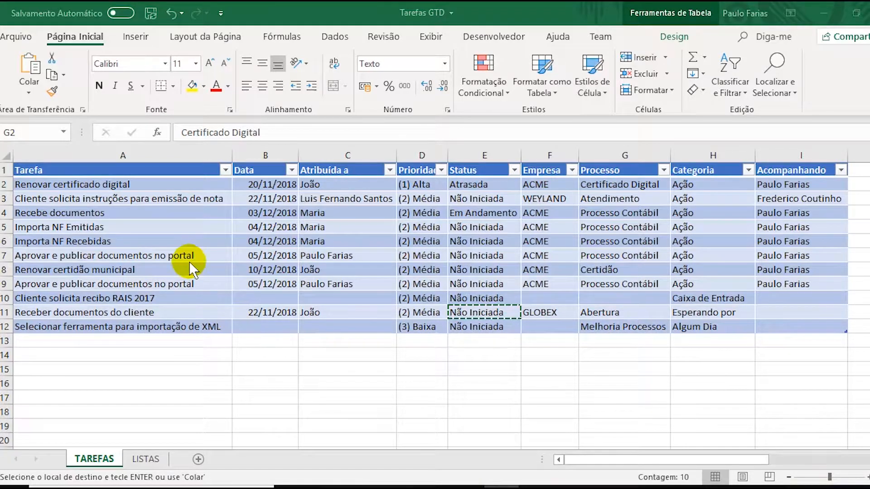
- Examine the task table's columns on the TAREFAS sheet, from Tarefa, Data and Atribuída a through Prioridade, Status, Empresa and Processo
key(ctrl+space)
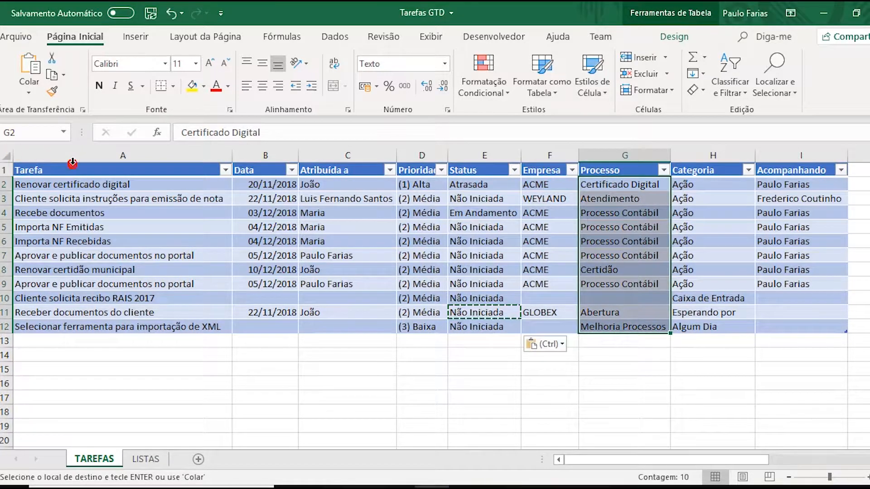
click(70, 171)
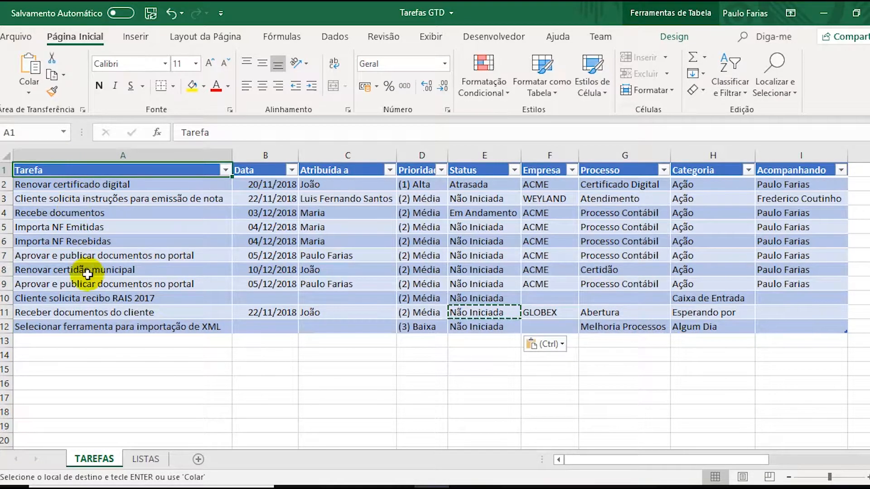
click(260, 170)
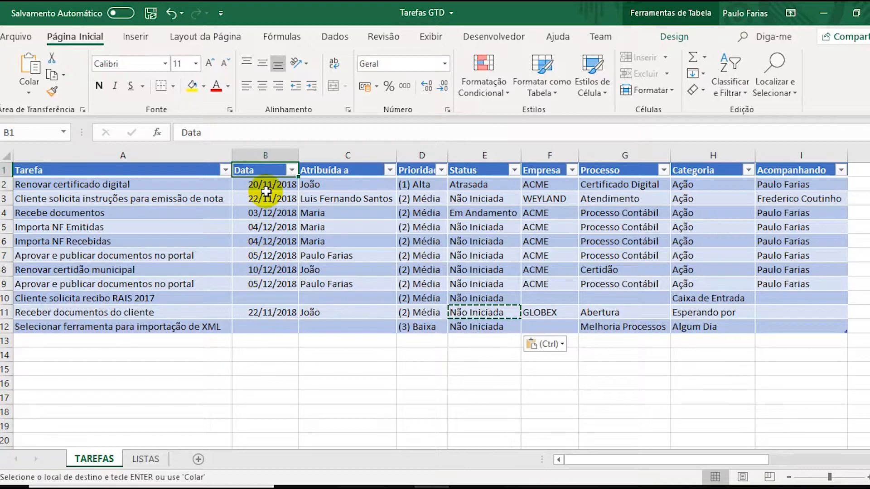
click(347, 171)
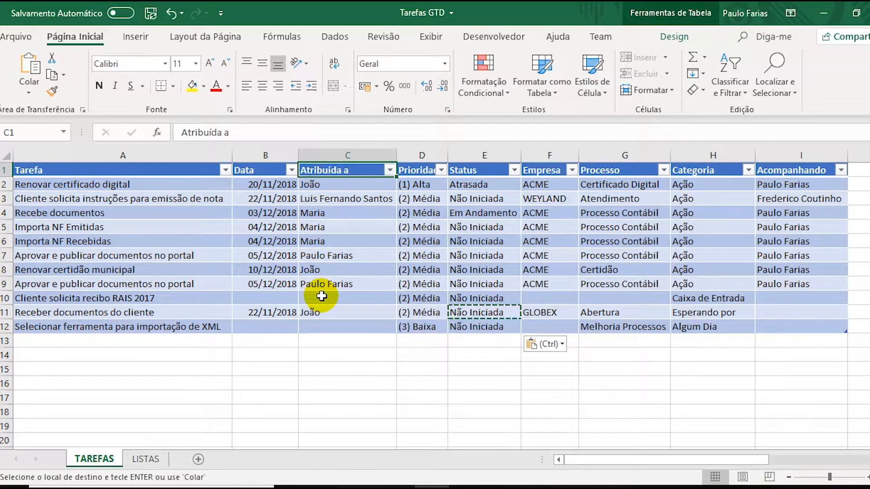
click(420, 174)
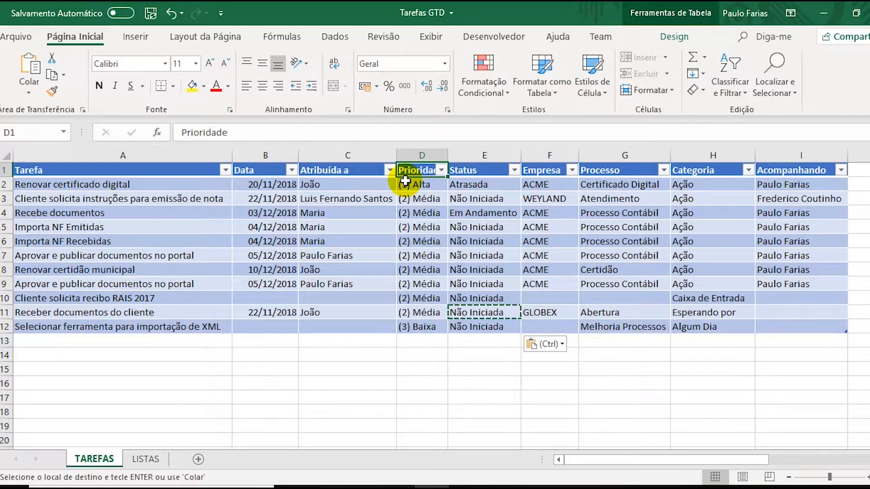
click(492, 163)
click(483, 213)
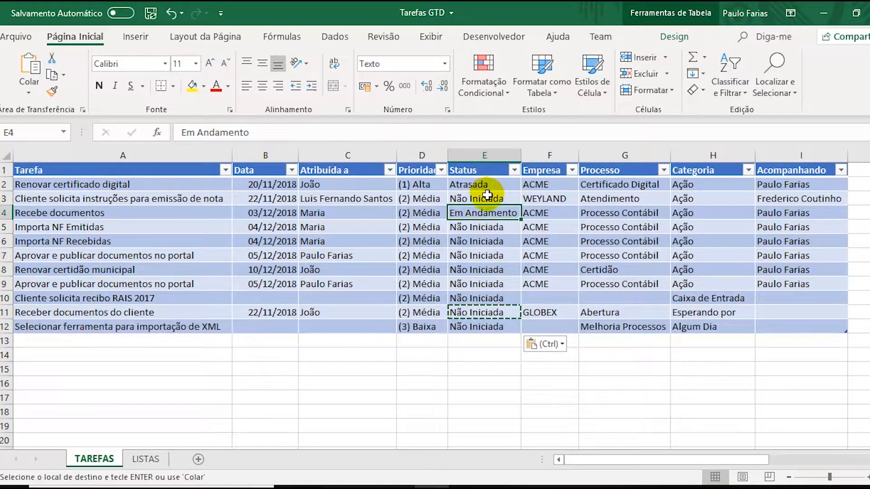
click(483, 185)
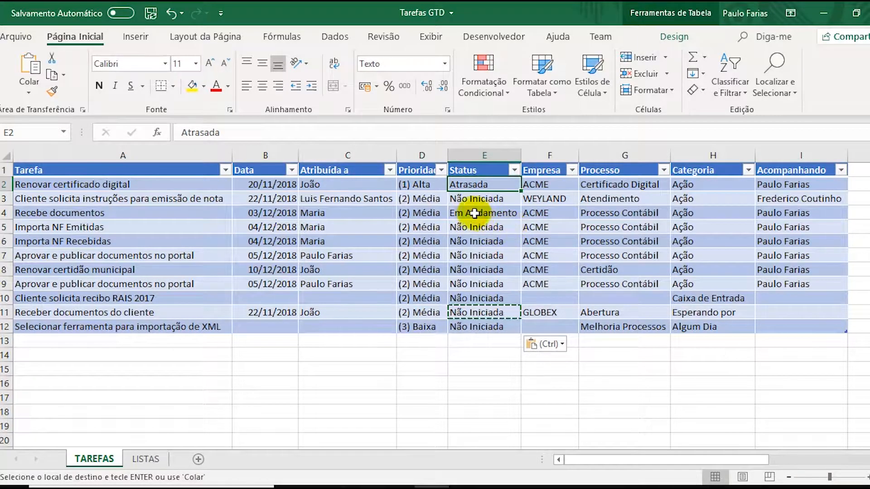
click(545, 182)
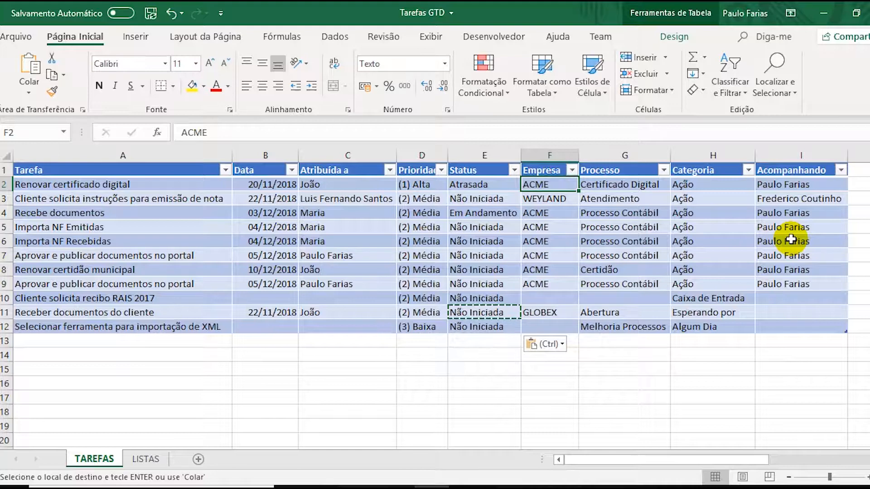
click(98, 186)
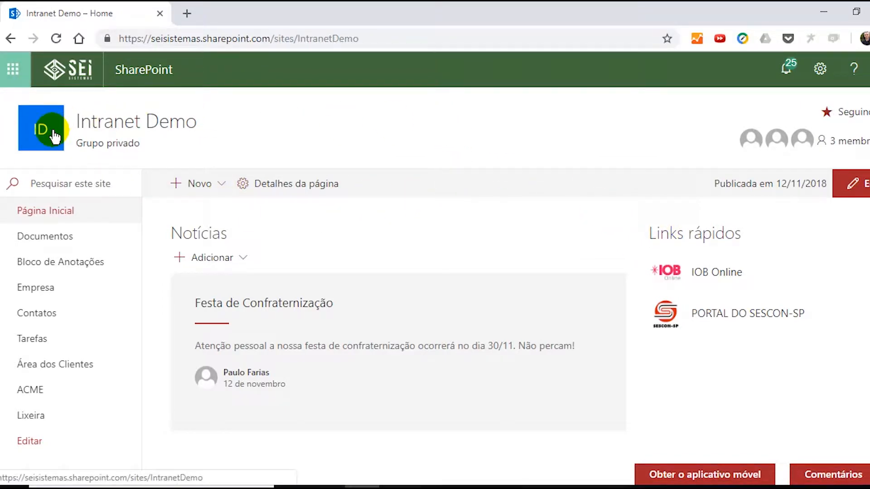
- Open the Tarefas list on the SharePoint Intranet Demo site and compare its columns with the Excel task table
mouse_move(106, 131)
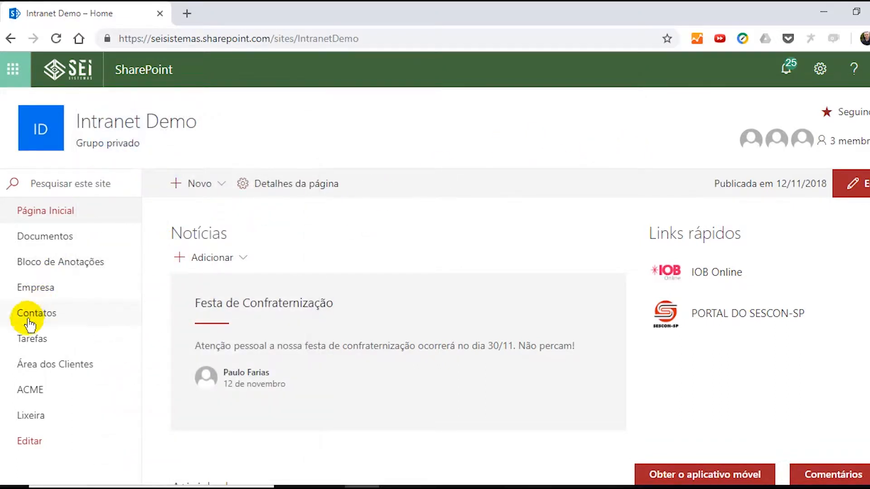
click(30, 346)
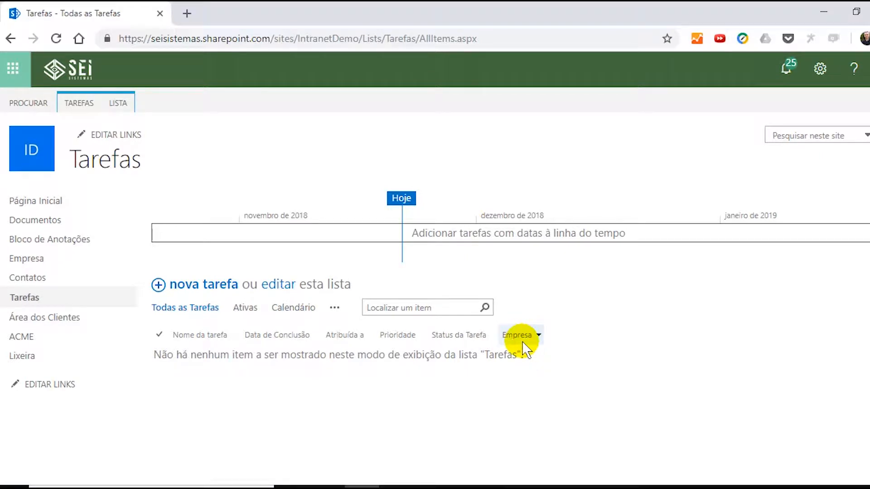
key(alt+Tab)
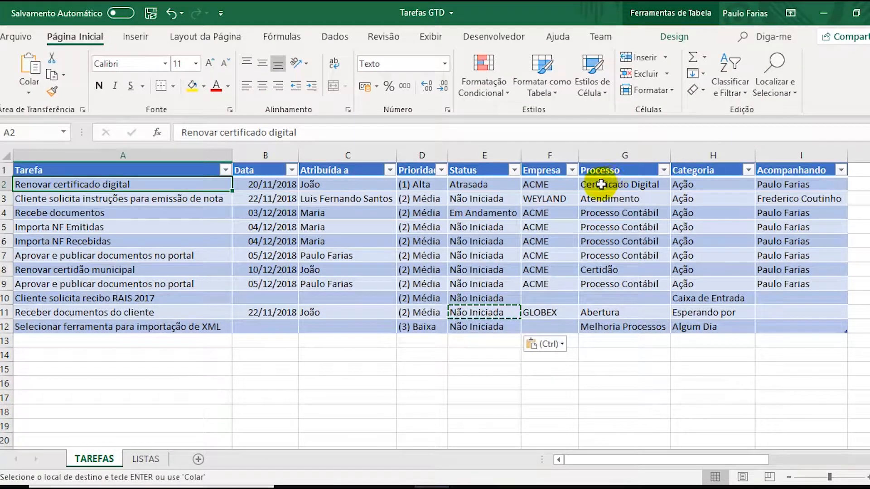
key(alt+Tab)
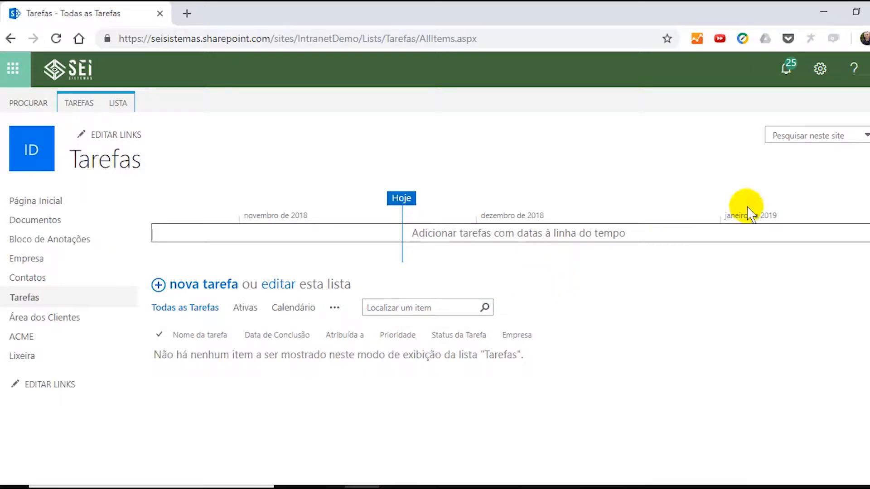
- Open the settings of the Tarefas list and start creating a new column
click(118, 103)
click(817, 147)
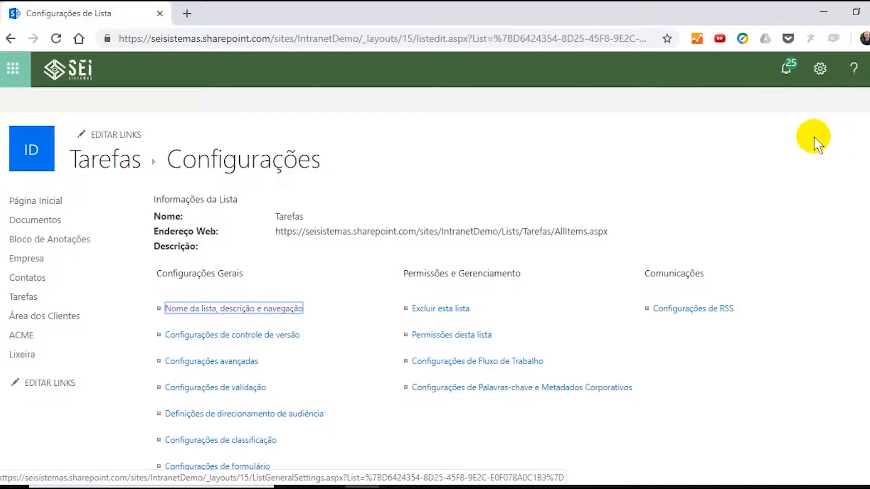
scroll(336, 279, down, 3)
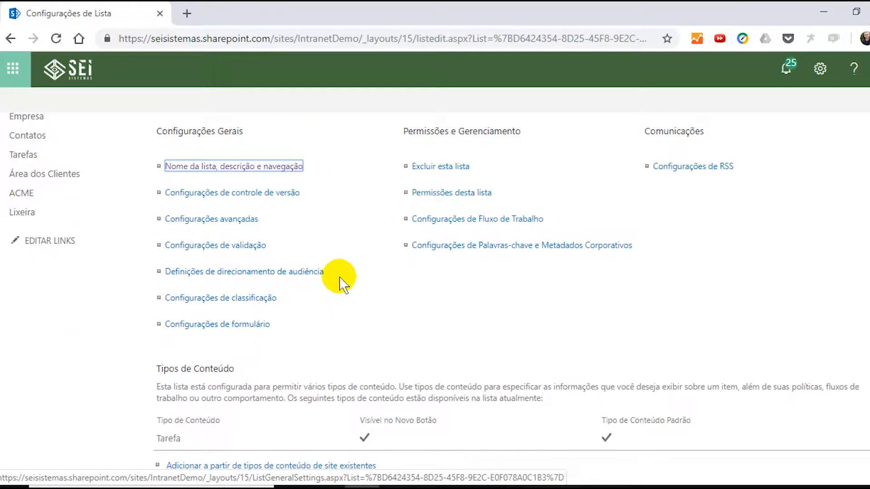
scroll(340, 278, down, 6)
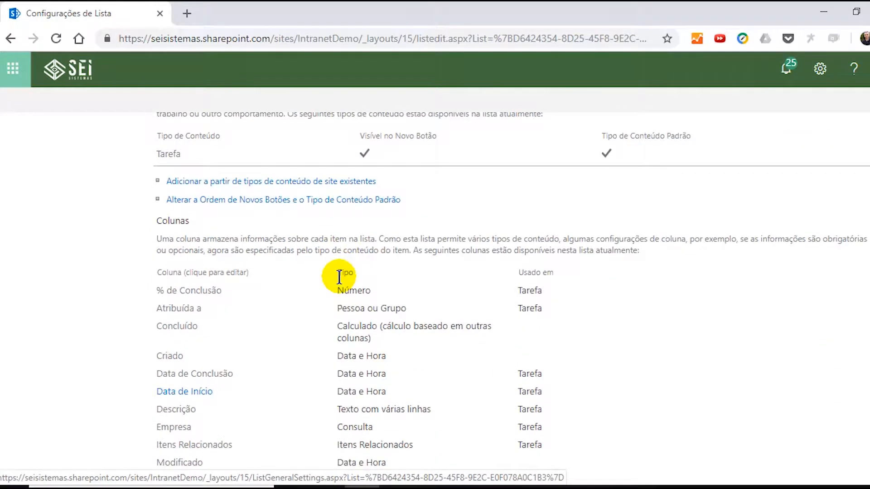
scroll(339, 277, down, 3)
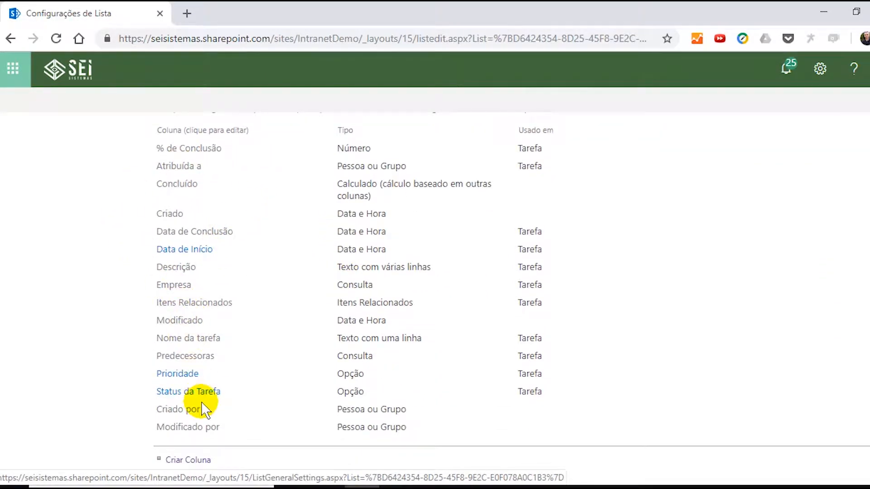
scroll(200, 411, down, 3)
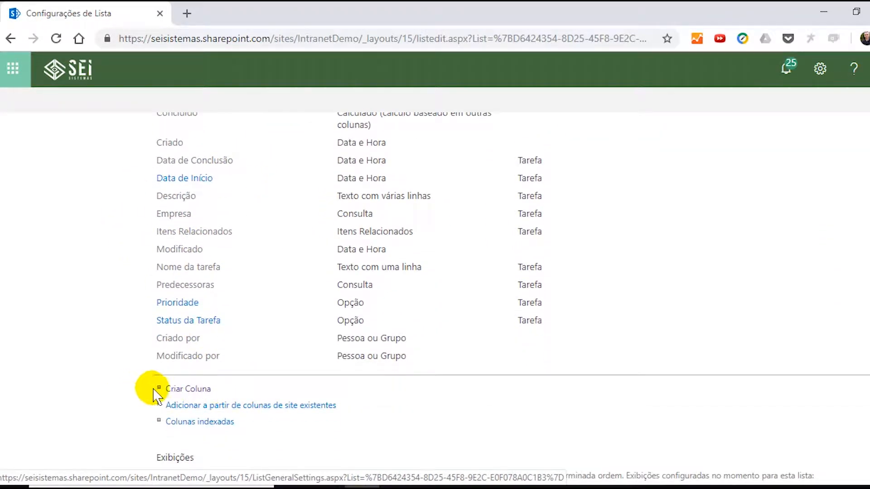
click(177, 391)
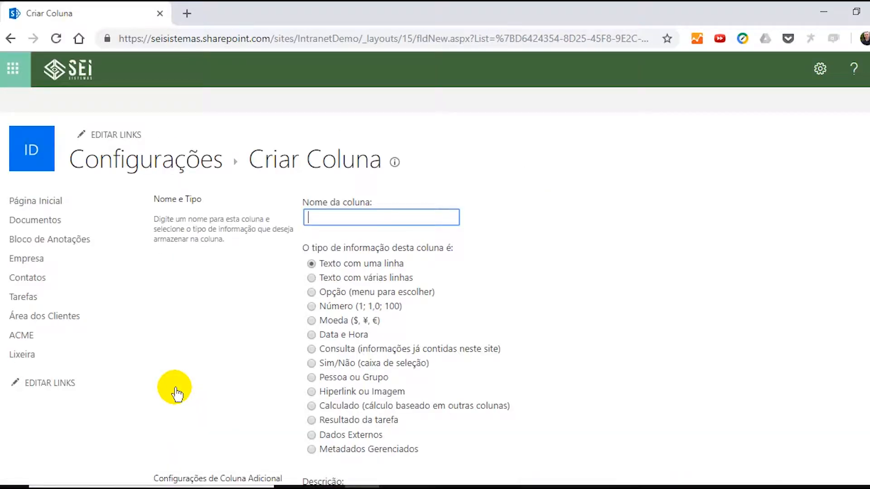
- Check the column heading in the Excel task table, name the new SharePoint column Processo and set its type to Opção (menu para escolher)
key(alt+Tab)
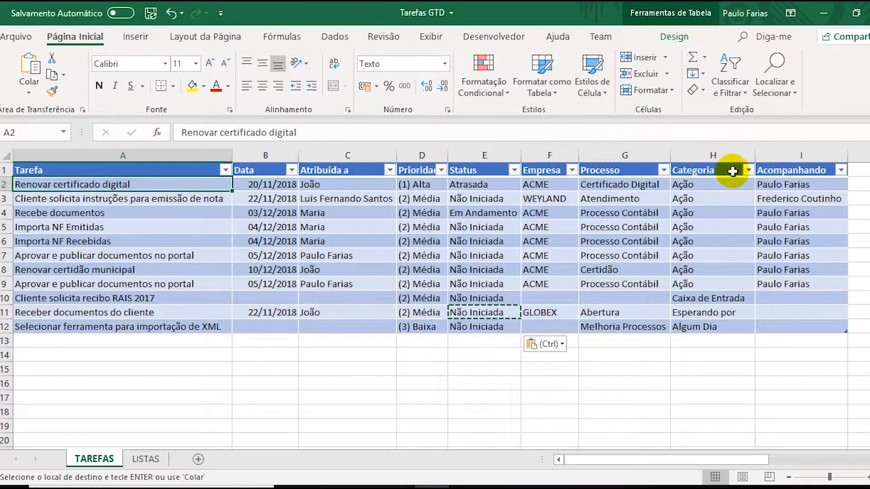
click(609, 170)
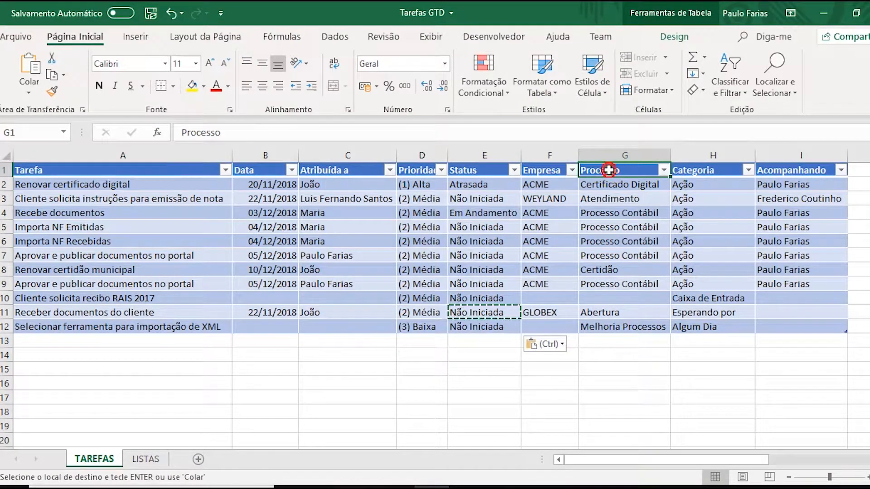
key(alt+Tab)
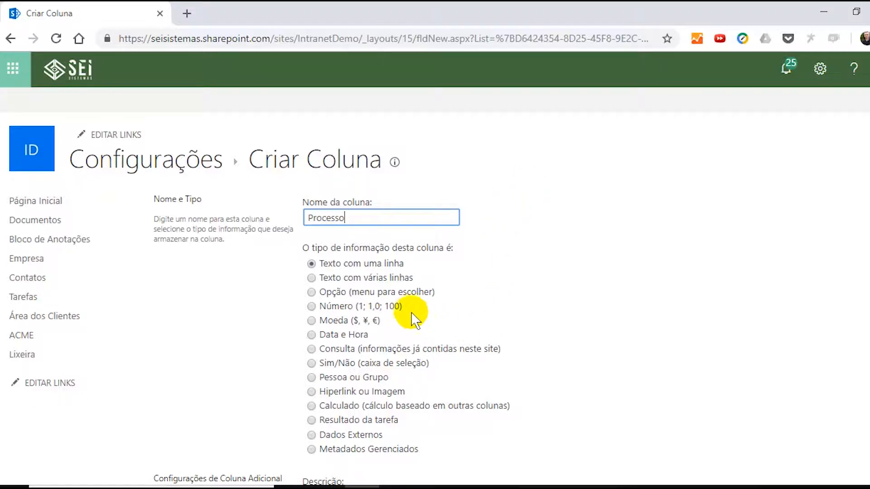
click(310, 292)
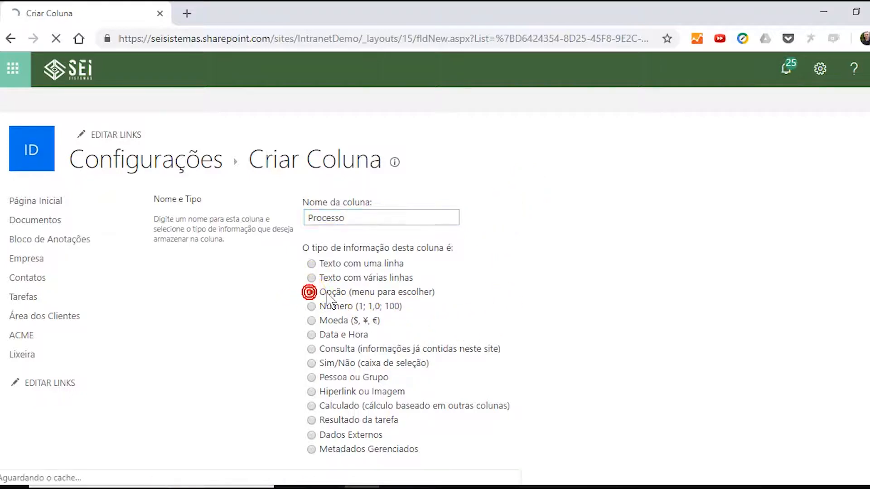
scroll(327, 292, down, 2)
scroll(423, 287, down, 6)
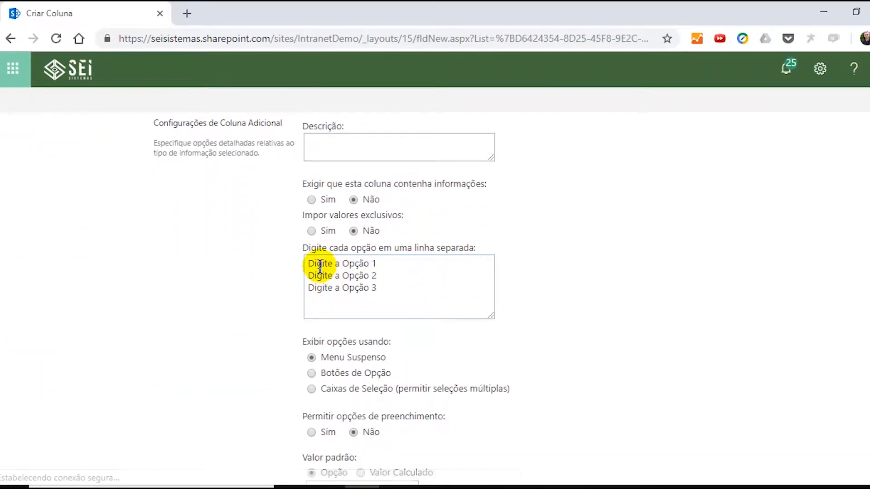
- Switch to Excel and copy the process names from Atendimento to Melhoria Processos, cells C3:C11, on the LISTAS sheet
key(alt+Tab)
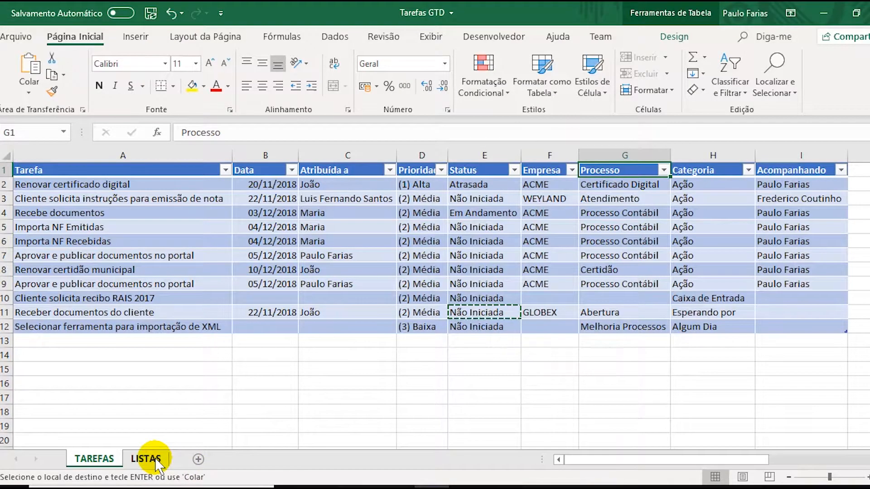
click(156, 459)
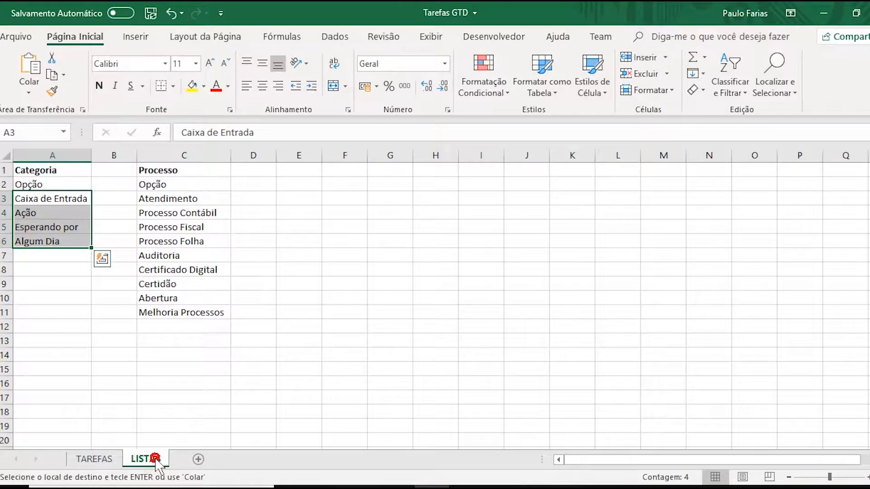
click(176, 198)
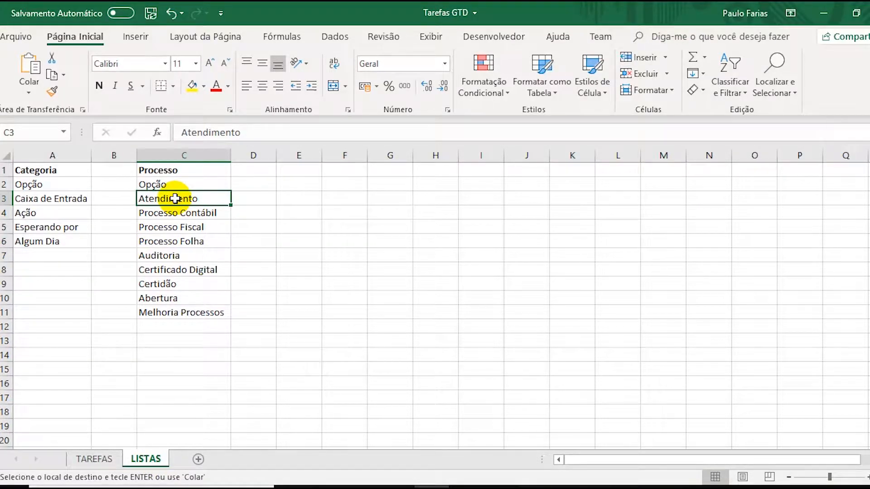
key(shift+Down)
key(shift+Down)
key(shift+Down)
key(shift+Down)
key(shift+Down)
key(shift+Down)
key(shift+Down)
key(shift+Down)
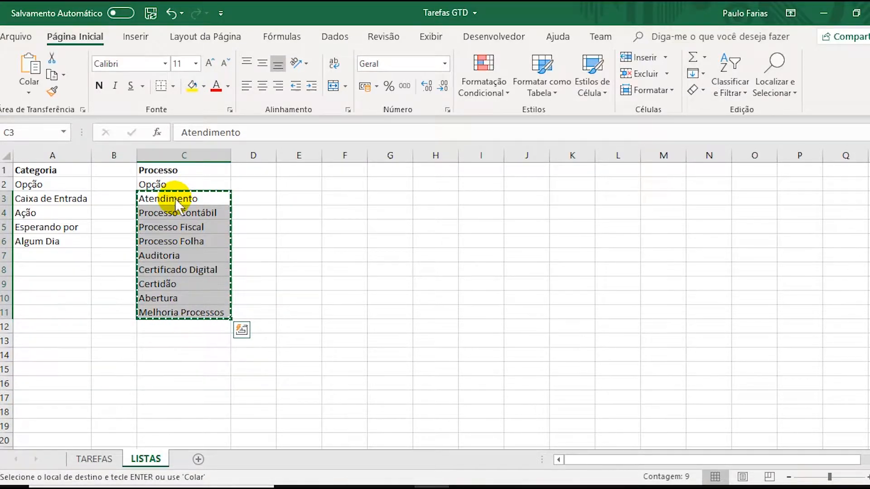
- Switch back to SharePoint and replace the Processo column's three placeholder choices with the copied process names
key(alt+Tab)
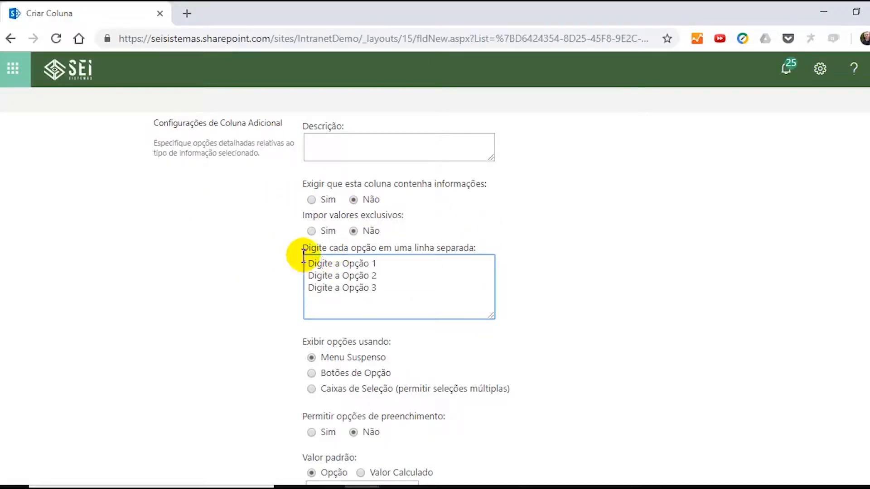
drag(308, 260, 405, 284)
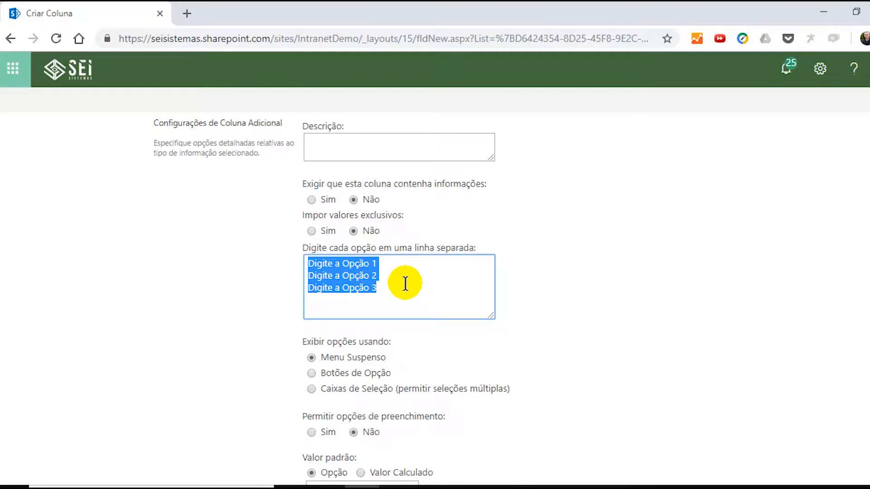
key(ctrl+v)
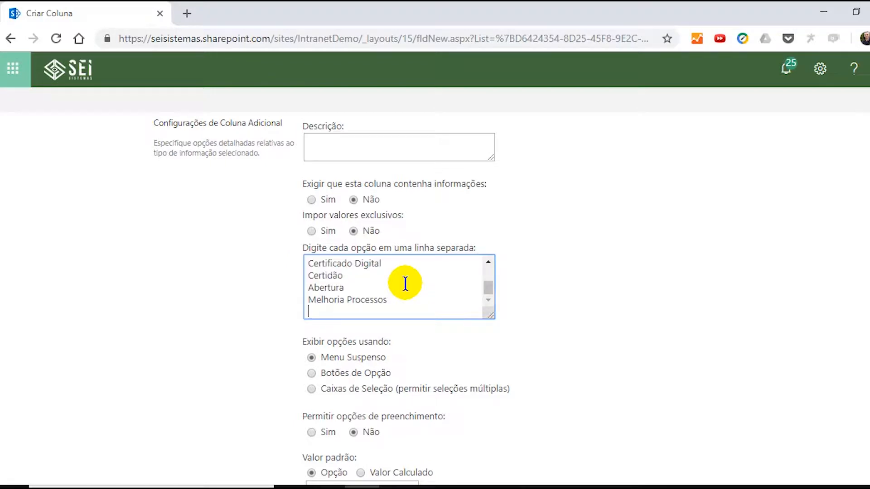
- Review the pasted choices of the Processo column one by one, through to the end of the list
key(Up)
key(Up)
key(Up)
key(Up)
key(Up)
key(Up)
key(Up)
key(Up)
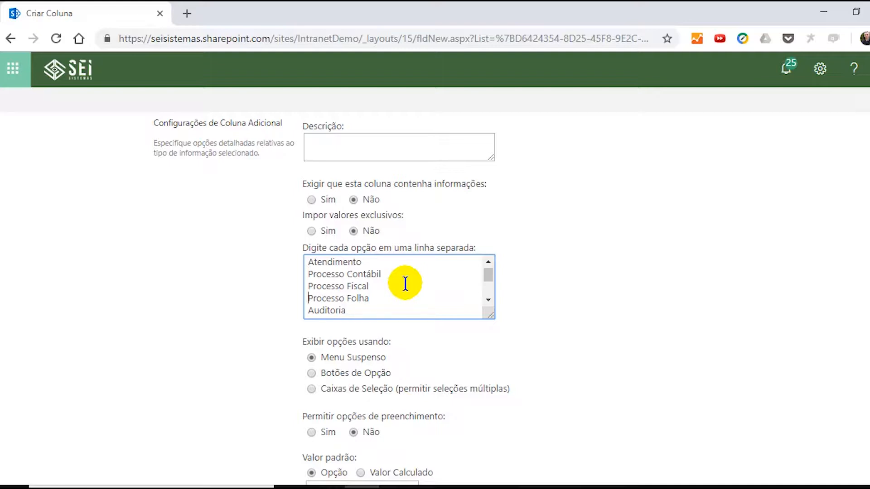
key(Down)
key(Down)
key(Down)
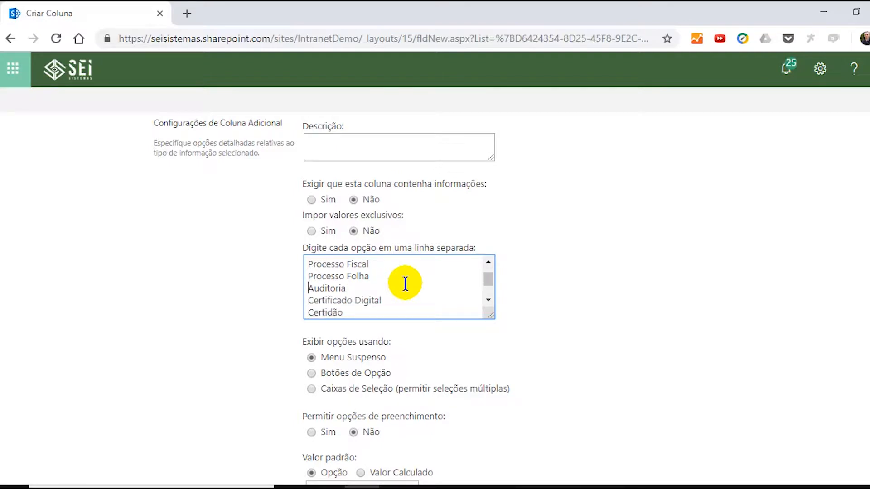
key(Down)
key(Down)
key(Down)
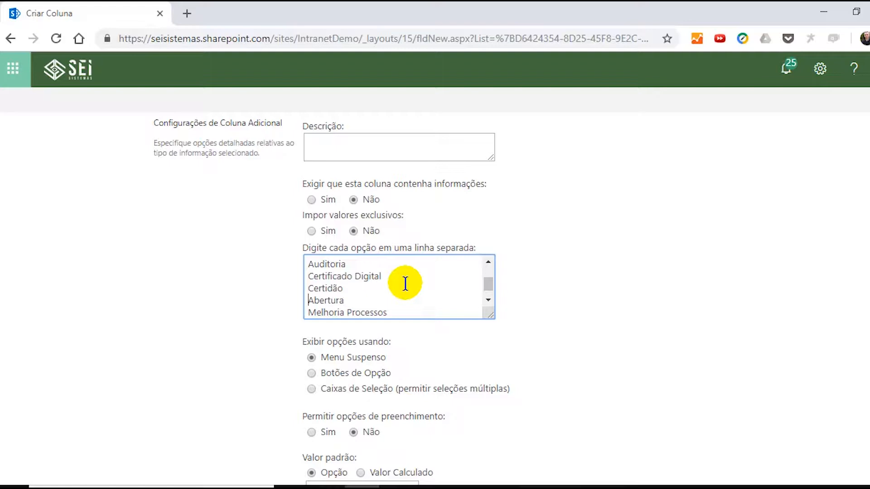
key(Down)
key(Down)
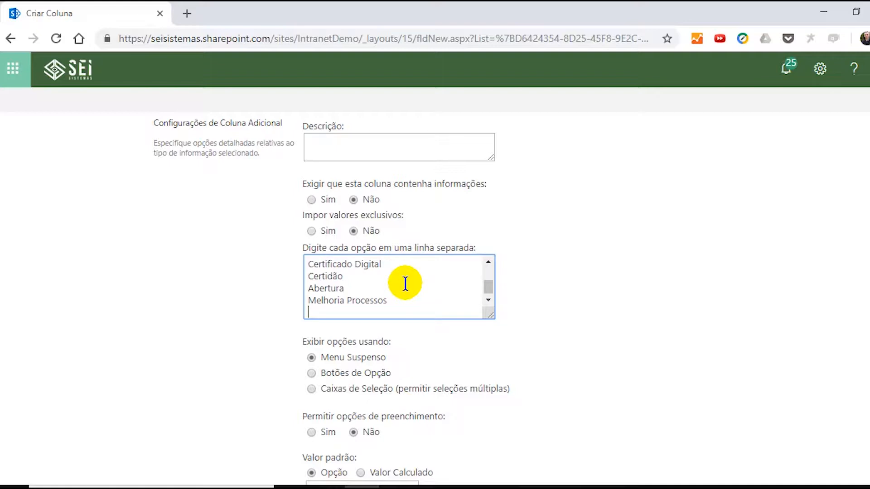
- Remove the blank line after Melhoria Processos in the Processo column's choices and set the default value to Atendimento
key(BackSpace)
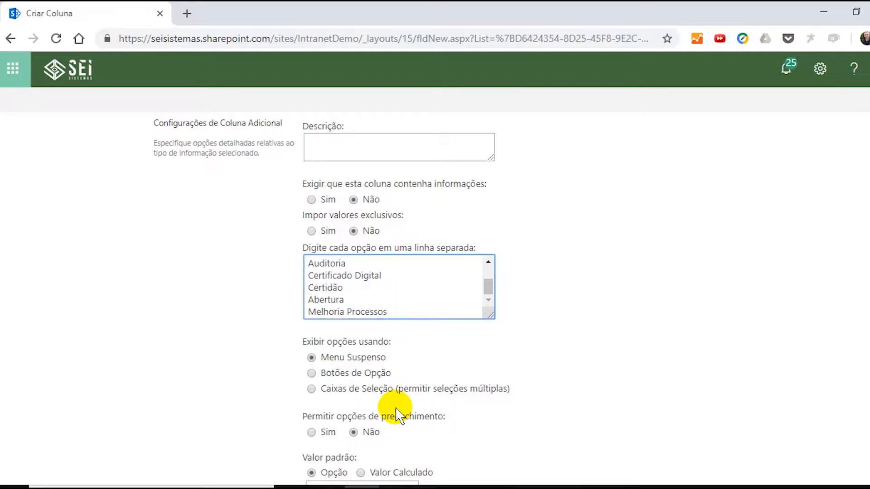
scroll(392, 410, down, 1)
scroll(440, 341, down, 1)
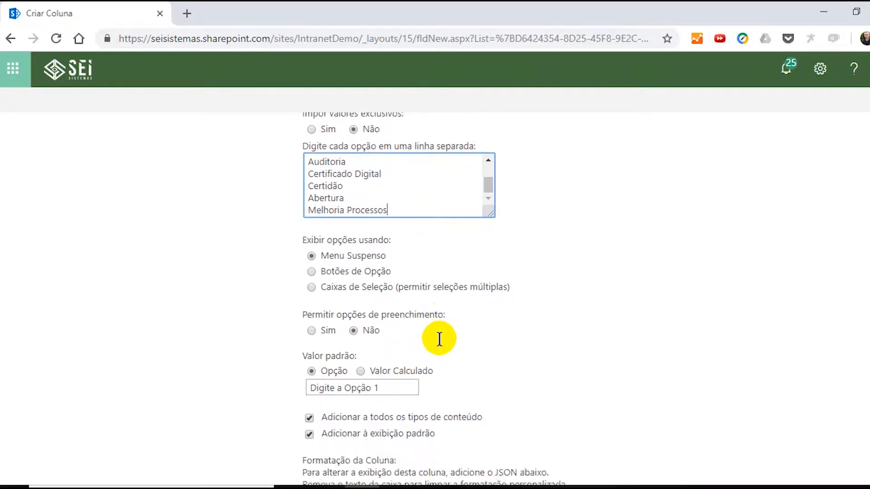
triple_click(383, 347)
text(Atendimento)
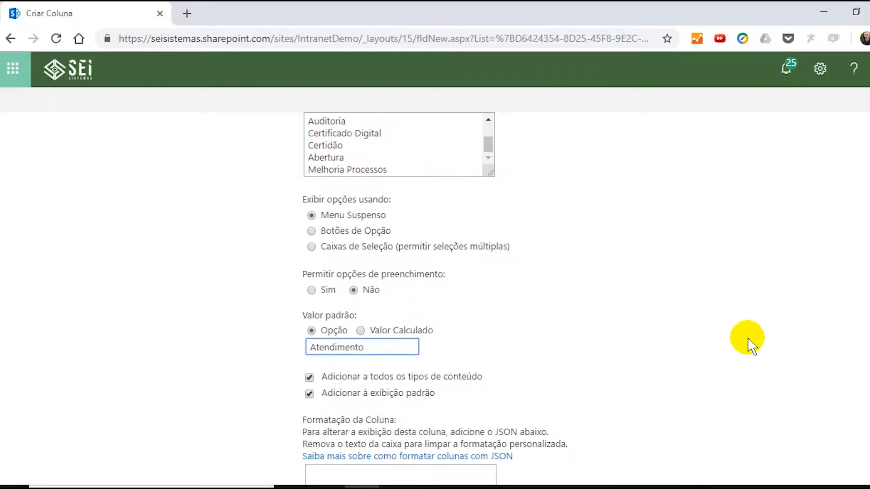
scroll(583, 317, down, 1)
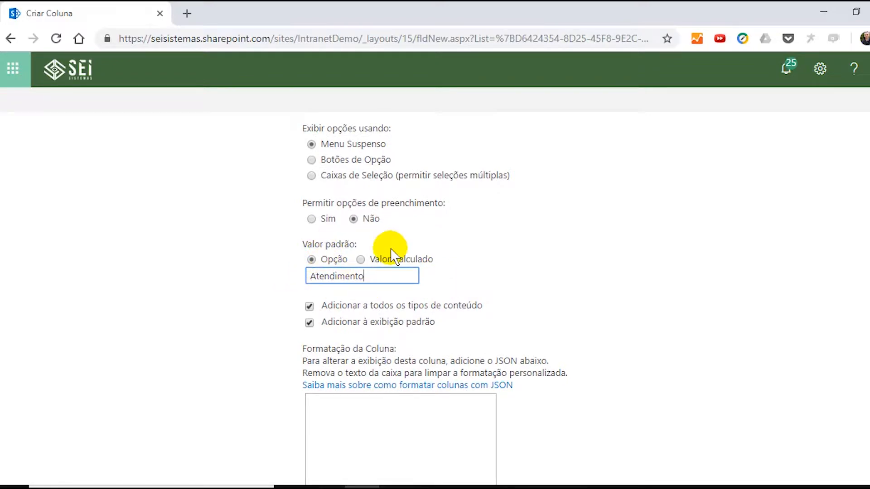
- Recheck the Processo column's choices and default value, and save the column to the Tarefas list
scroll(343, 272, up, 4)
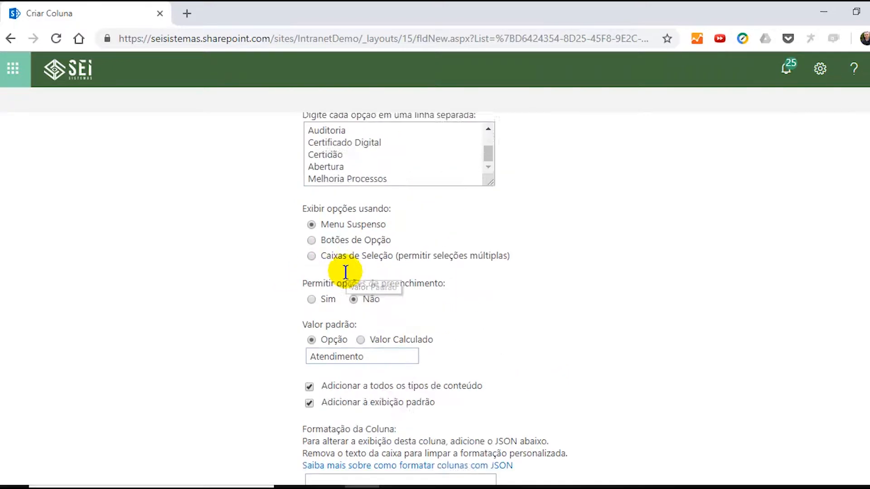
scroll(482, 368, up, 1)
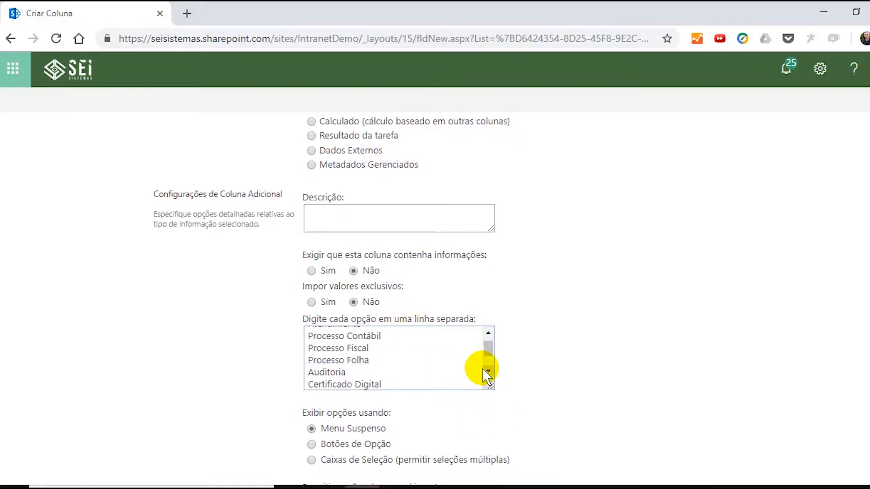
click(348, 334)
scroll(437, 340, down, 1)
scroll(438, 340, up, 1)
scroll(838, 359, down, 4)
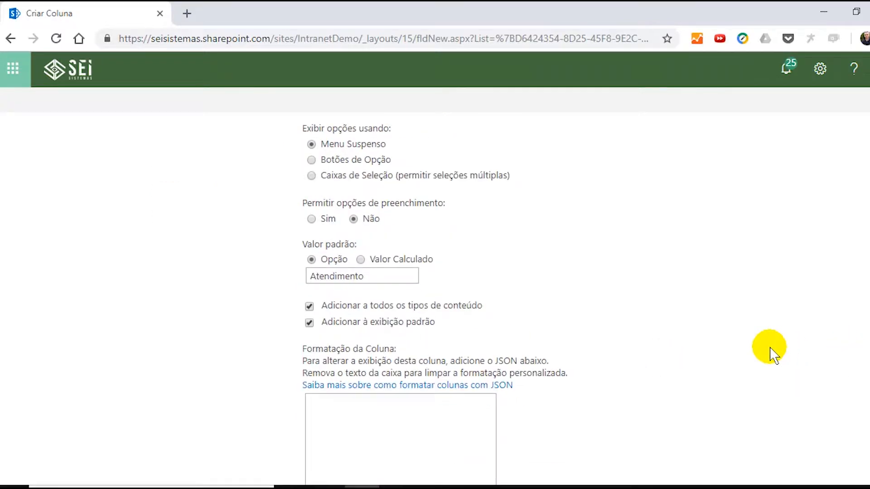
click(374, 275)
scroll(451, 281, down, 2)
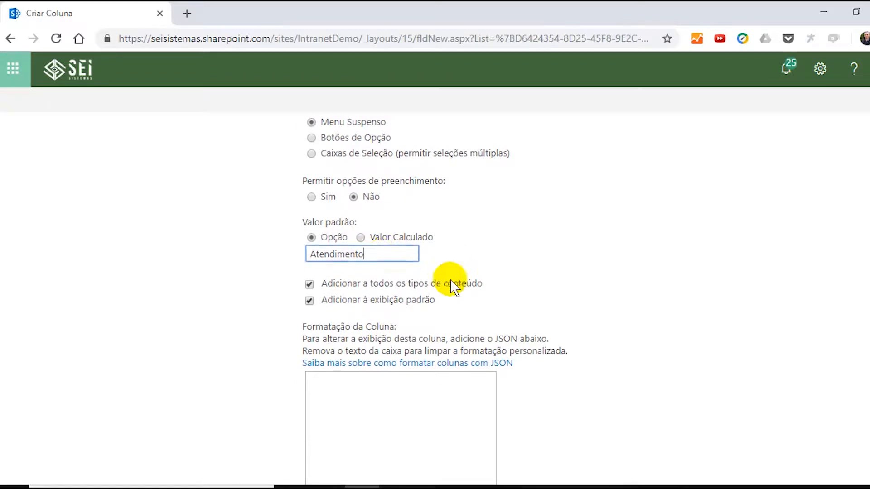
click(806, 442)
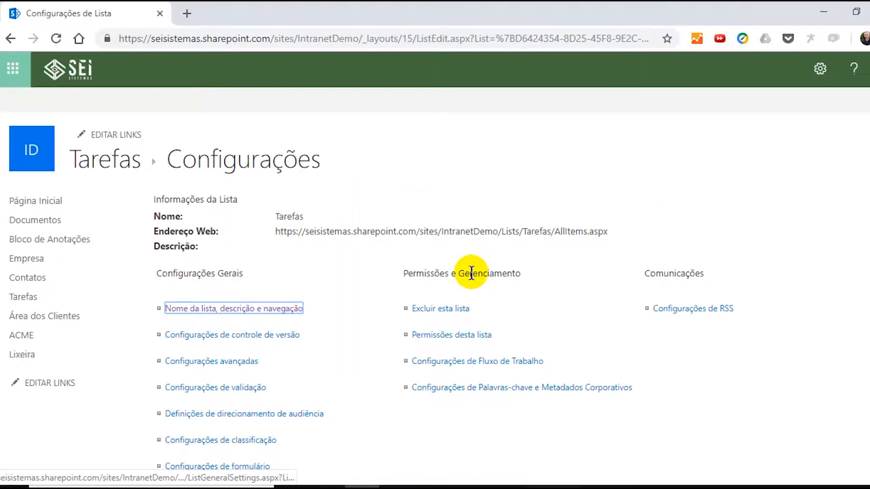
- Start another Tarefas column, check its heading on the Excel LISTAS sheet, name it Categoria and set its type to Opção (menu para escolher)
scroll(471, 272, down, 3)
scroll(471, 272, down, 11)
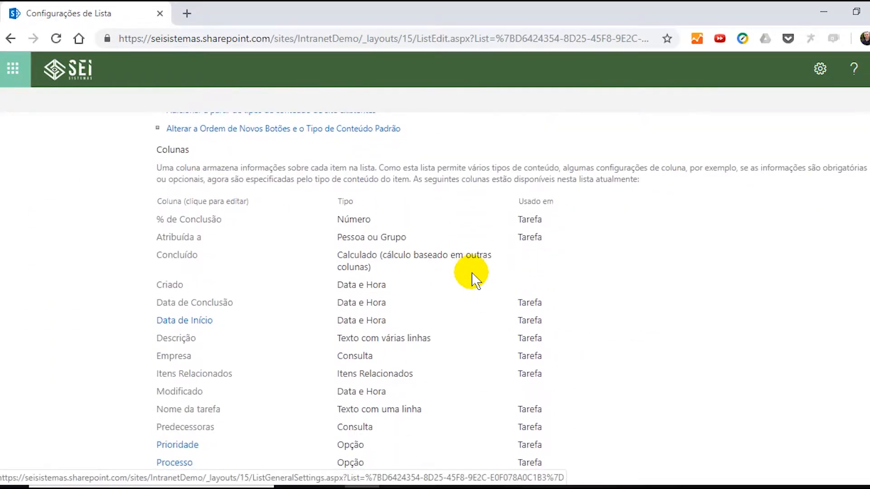
scroll(471, 273, down, 2)
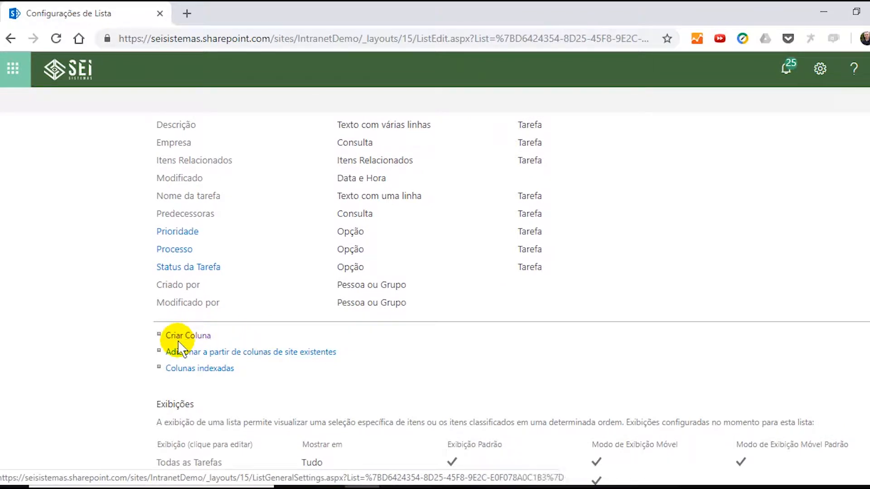
click(189, 336)
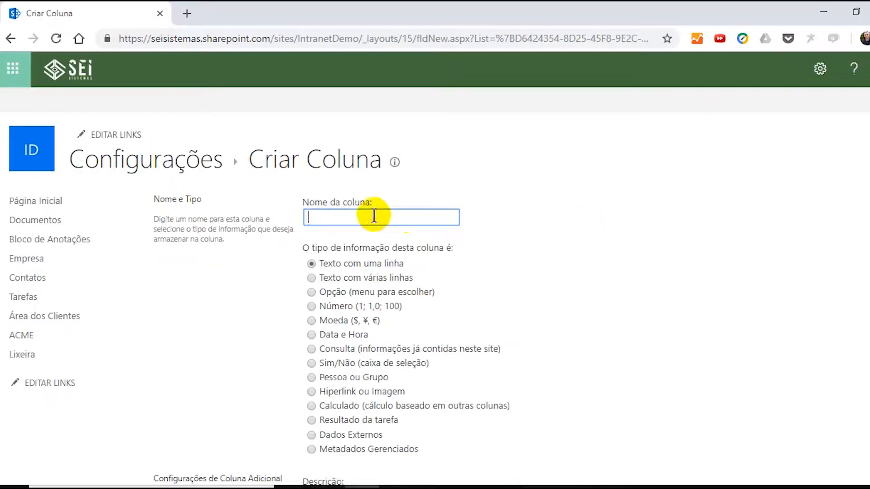
key(alt+Tab)
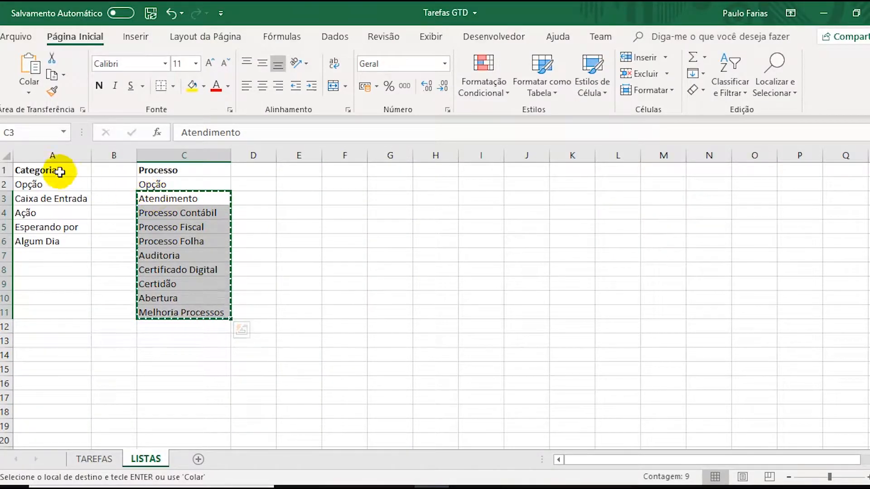
click(32, 170)
key(alt+Tab)
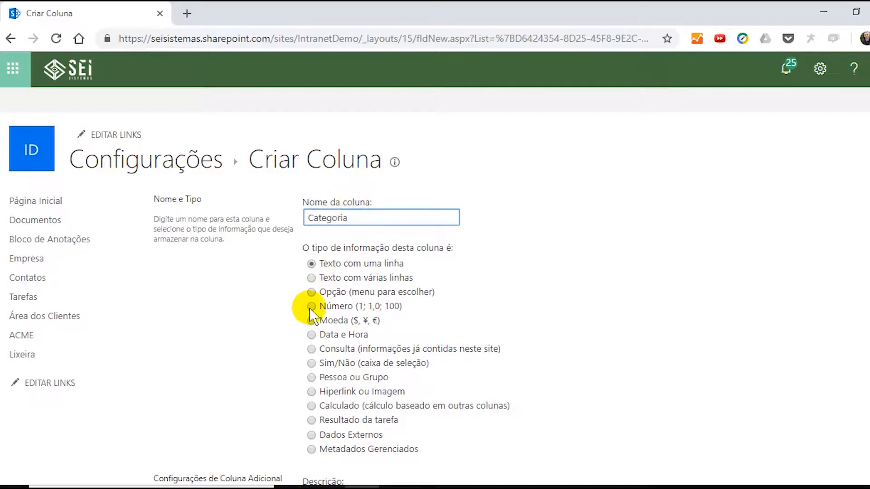
click(312, 292)
scroll(349, 291, down, 5)
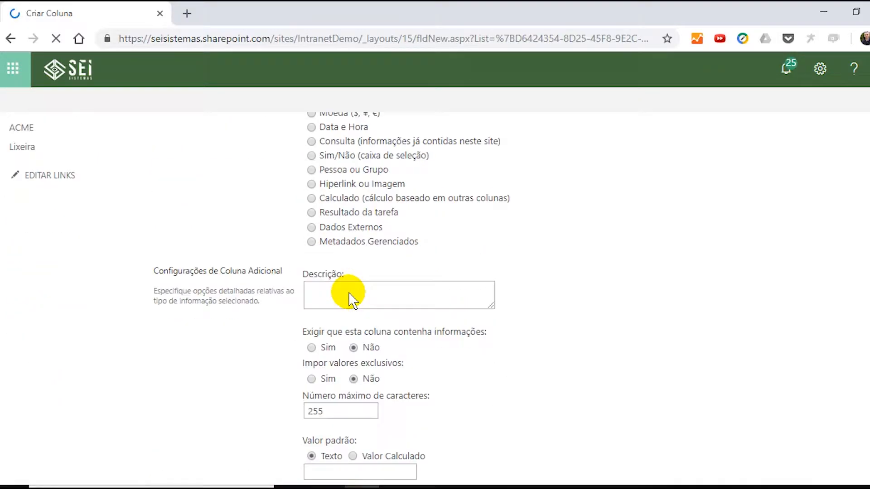
scroll(349, 291, down, 6)
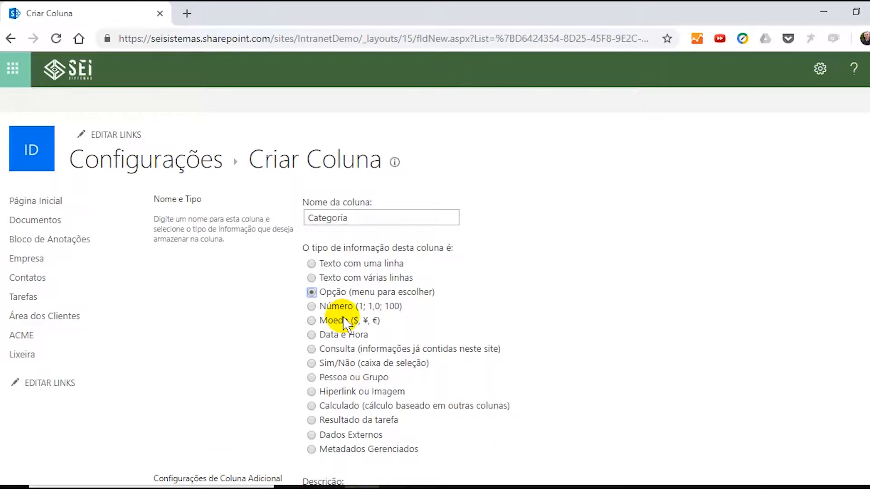
- Switch to Excel and copy the category names from Caixa de Entrada to Algum Dia, cells A3:A6, on the LISTAS sheet
scroll(390, 322, down, 6)
scroll(391, 324, down, 3)
key(alt+Tab)
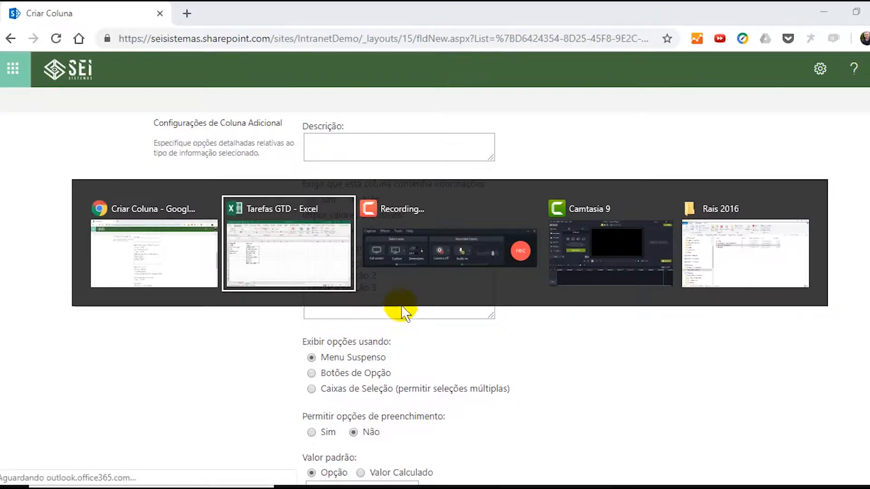
key(alt+Tab)
click(44, 209)
click(44, 205)
key(shift+Down)
key(shift+Down)
key(shift+Down)
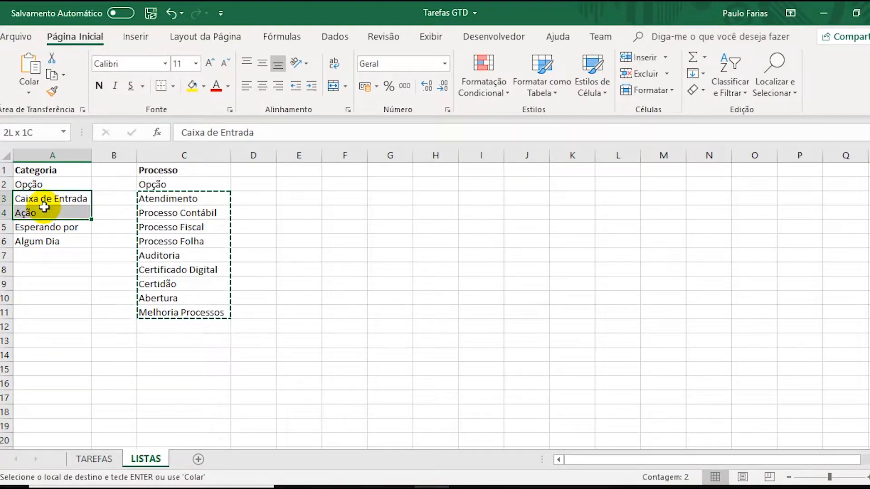
key(ctrl+c)
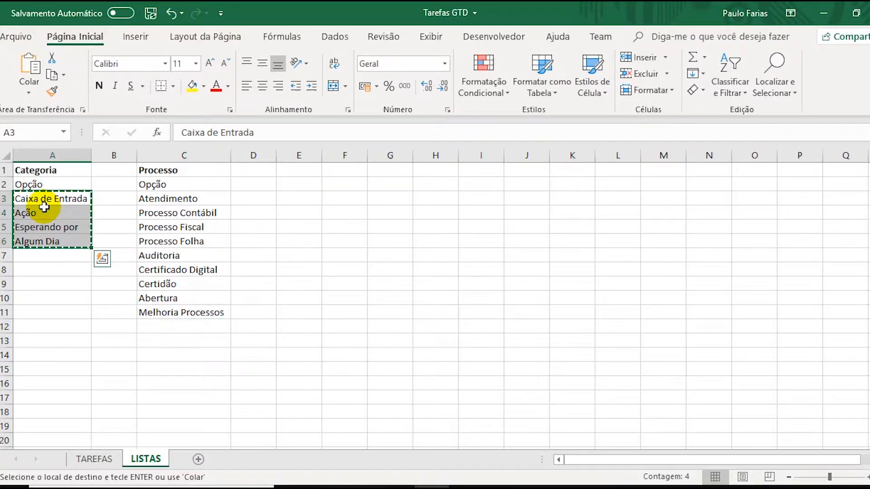
- Switch back to SharePoint, replace the Categoria column's three placeholder choices with the copied category names and check them
key(alt+Tab)
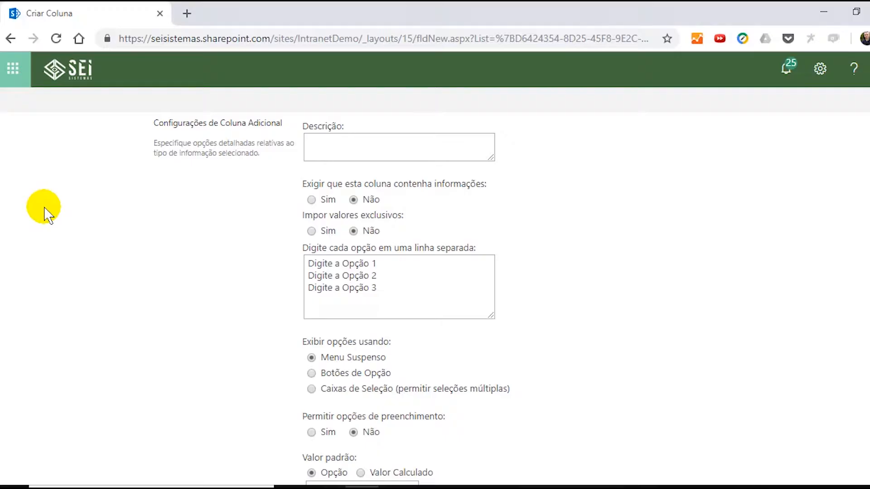
click(309, 258)
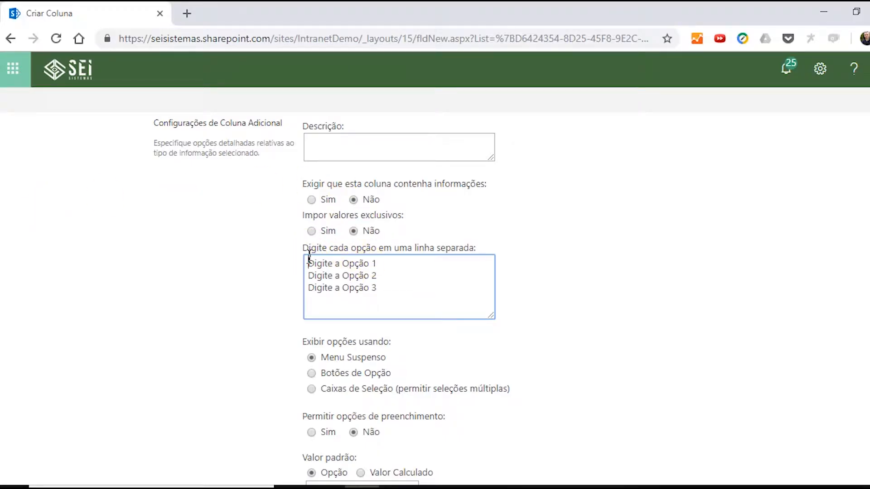
key(shift+Down)
key(shift+Down)
key(shift+Down)
key(ctrl+v)
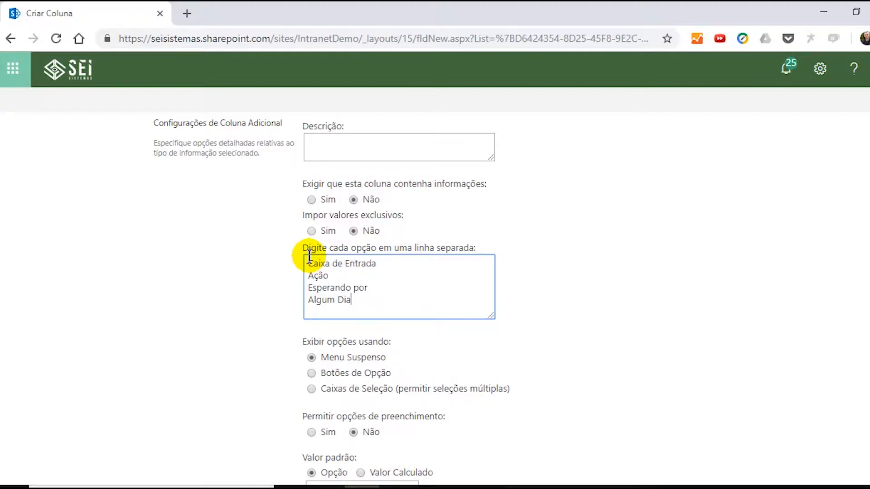
click(339, 263)
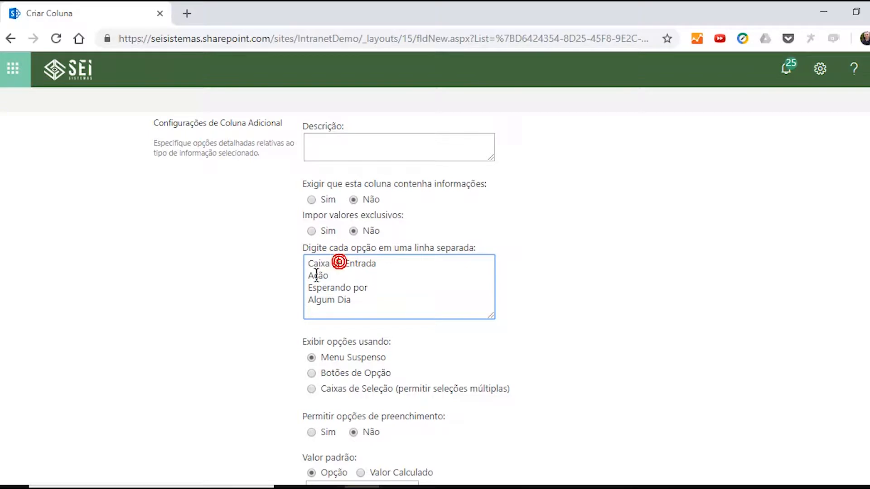
click(337, 299)
- Set the Categoria column's default value to Caixa de Entrada and save the column
scroll(538, 313, down, 5)
click(402, 278)
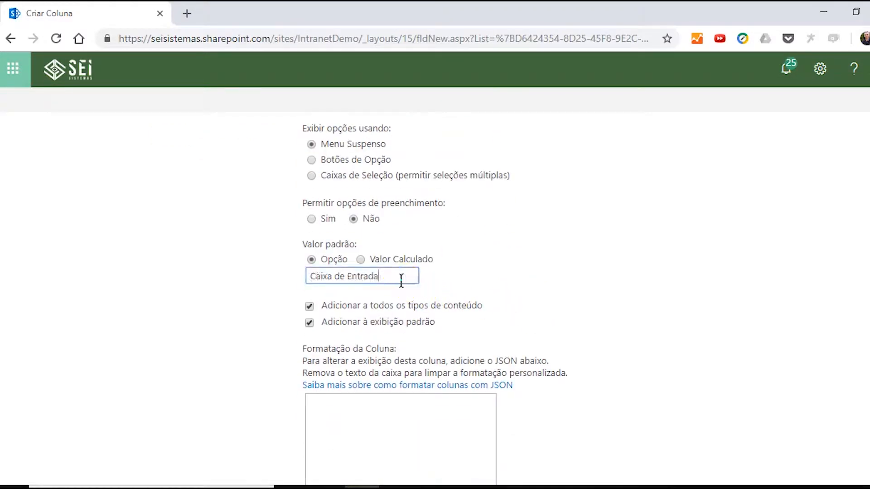
scroll(608, 363, down, 4)
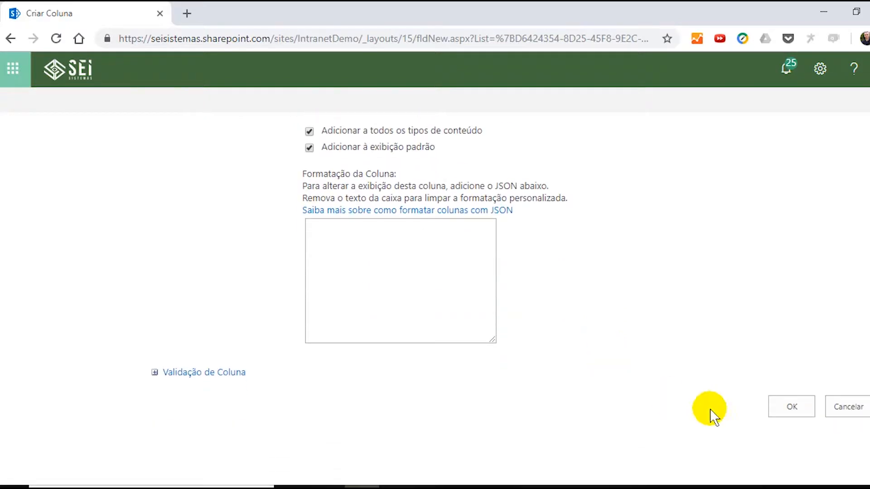
click(788, 410)
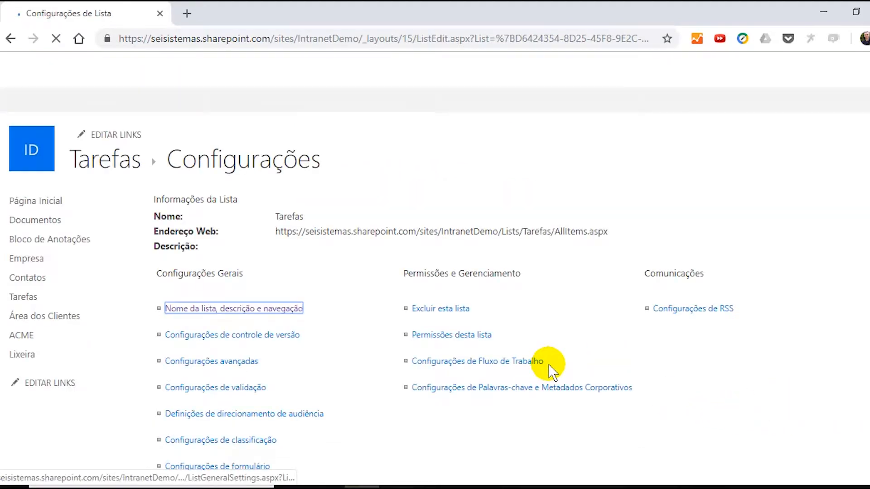
- Switch to Excel and check the heading of the task table's last column on the TAREFAS sheet
key(alt+Tab)
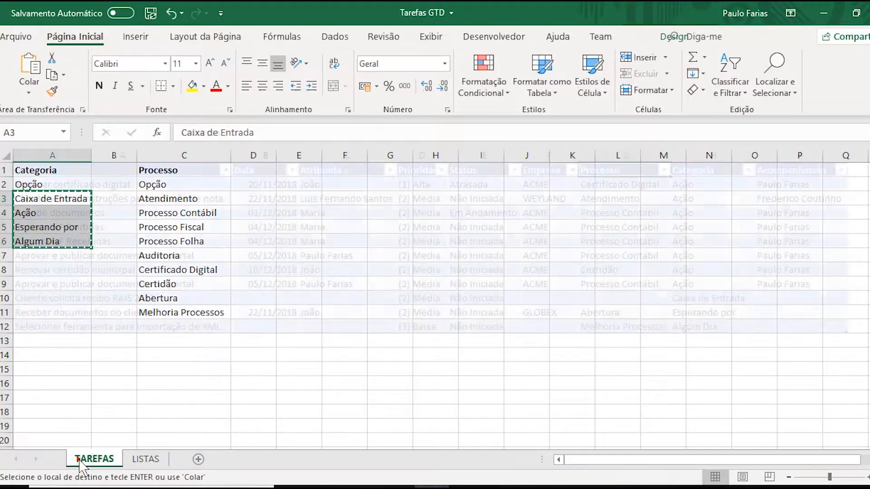
click(82, 460)
click(811, 171)
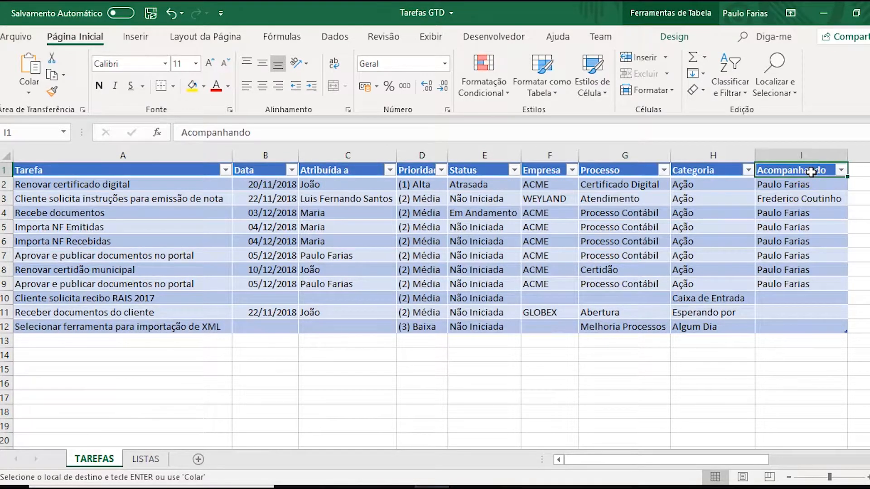
- Switch back to SharePoint and start a new Tarefas column named Acompanhando with the type Pessoa ou Grupo
key(alt+Tab)
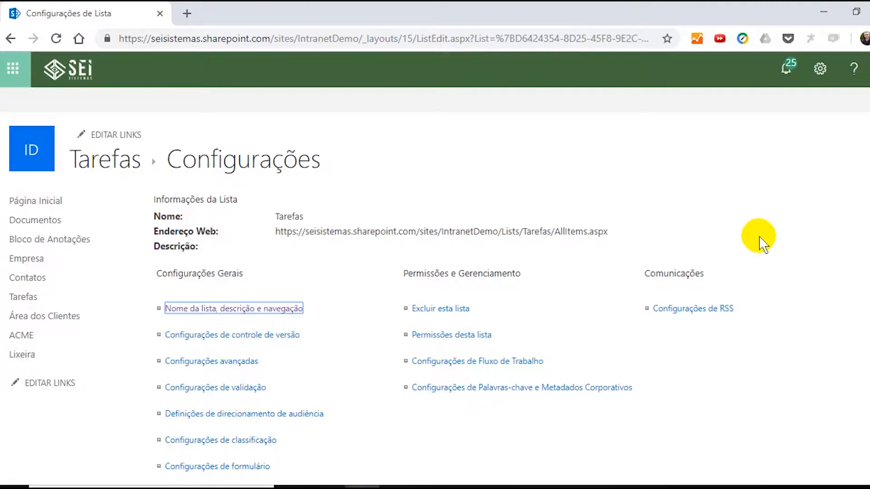
scroll(317, 286, down, 8)
scroll(316, 290, down, 6)
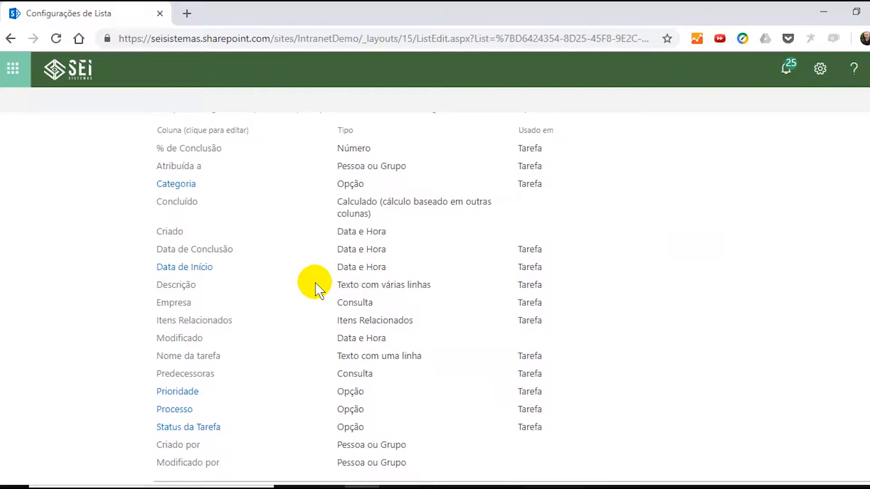
click(169, 354)
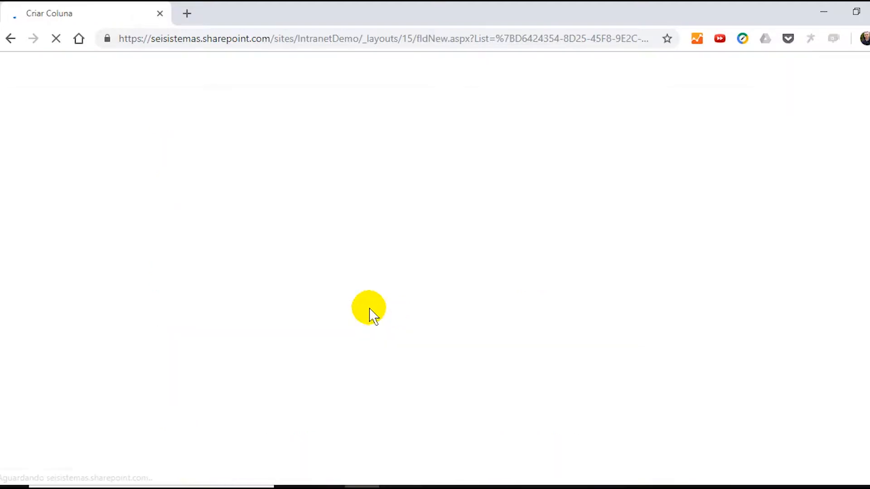
text(Acompanhando)
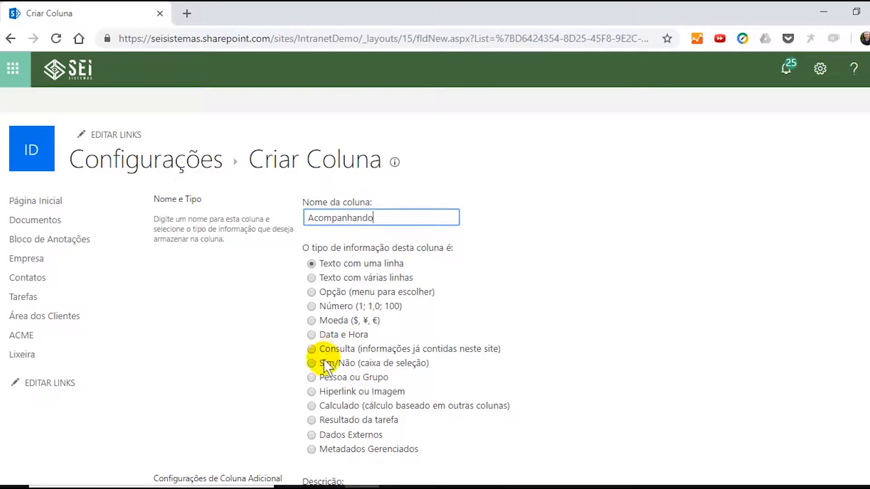
click(312, 378)
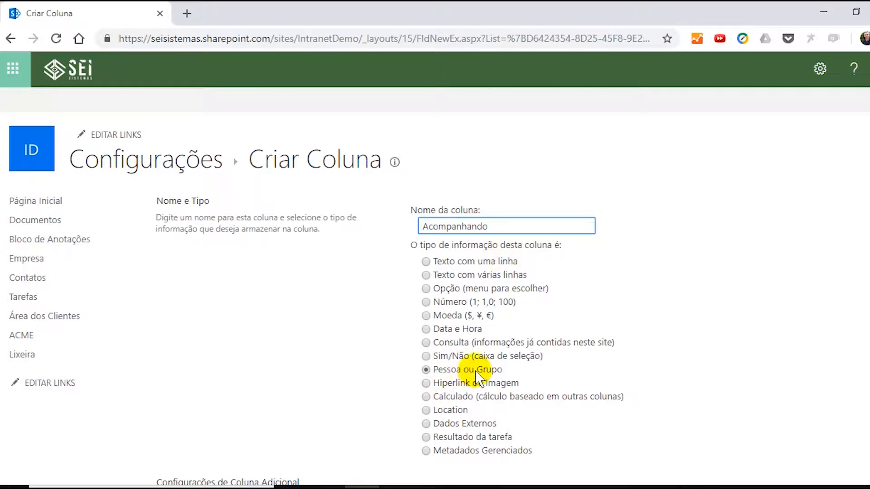
- Save the Acompanhando column with its default options and return to the Tarefas list
scroll(476, 369, down, 6)
scroll(473, 376, down, 2)
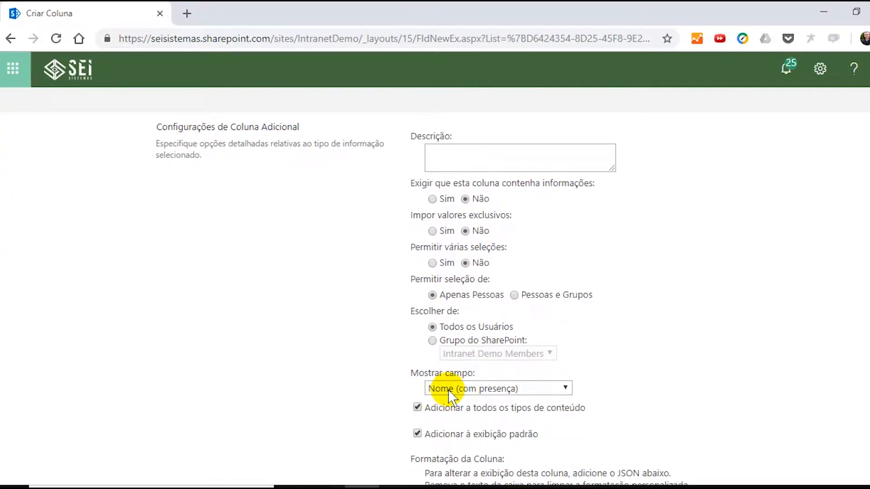
scroll(453, 408, down, 6)
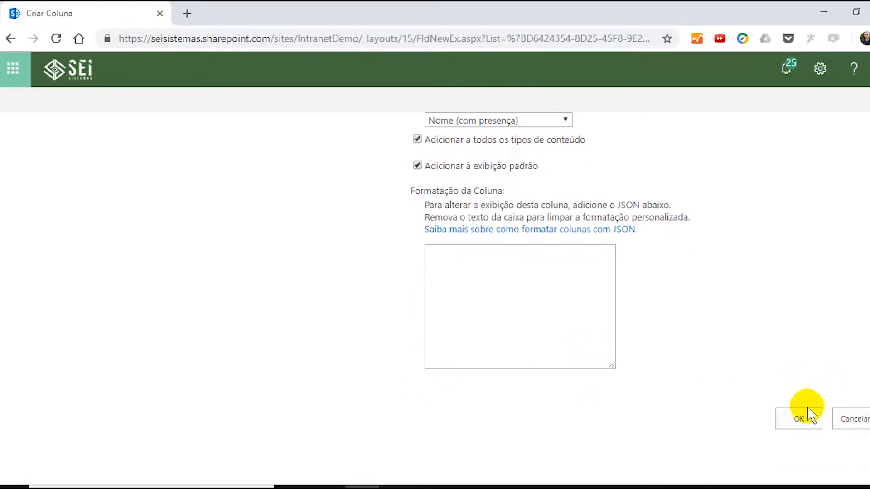
click(800, 415)
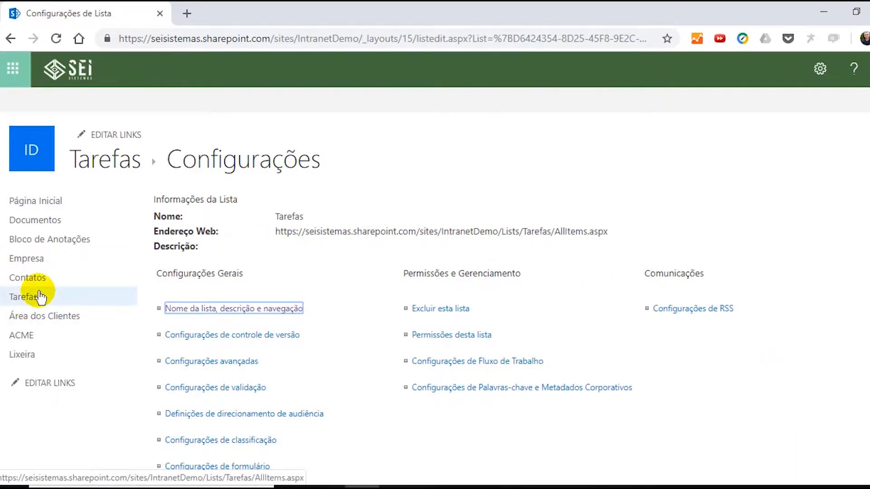
click(15, 299)
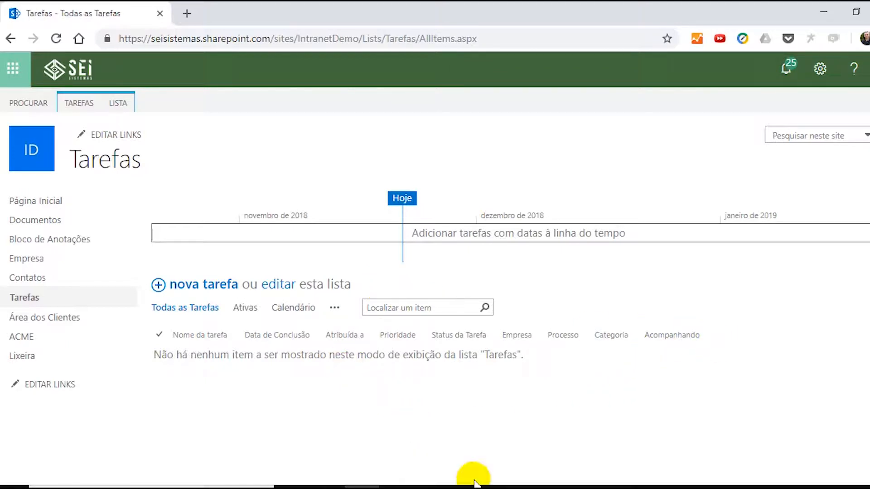
- Switch to Excel and copy all task rows, A2 through I12, from the TAREFAS sheet without the header row
click(432, 487)
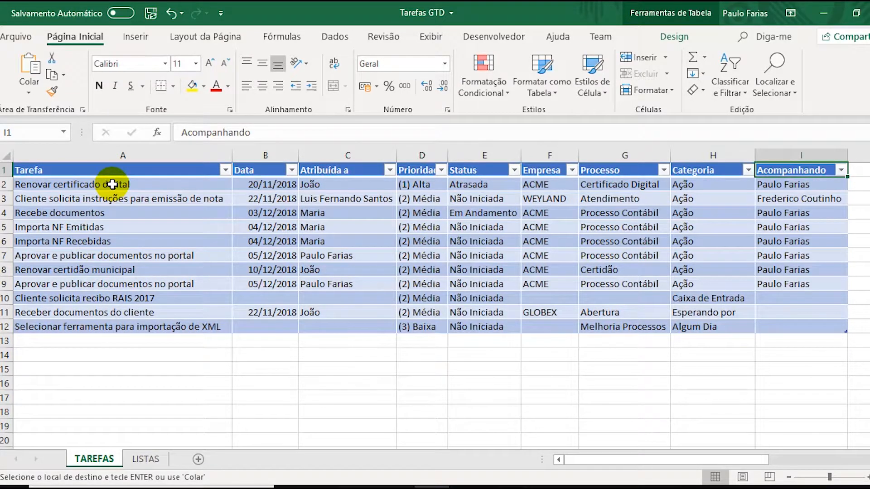
click(112, 184)
key(shift+Down)
key(shift+Down)
key(shift+Down)
key(shift+Down)
key(shift+Down)
key(shift+Down)
key(shift+Down)
key(shift+Down)
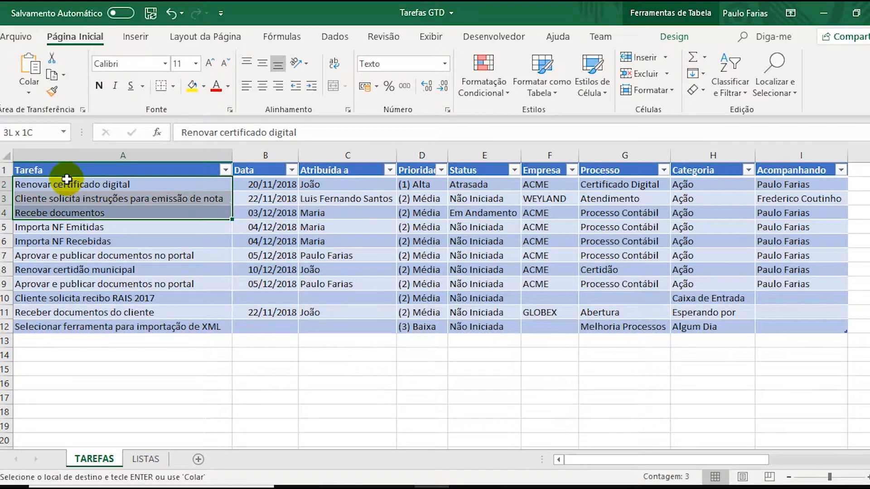
key(shift+Down)
key(shift+Down)
key(shift+Right)
key(shift+Right)
key(shift+Right)
key(shift+Right)
key(shift+Right)
key(shift+Right)
key(shift+Right)
key(shift+Right)
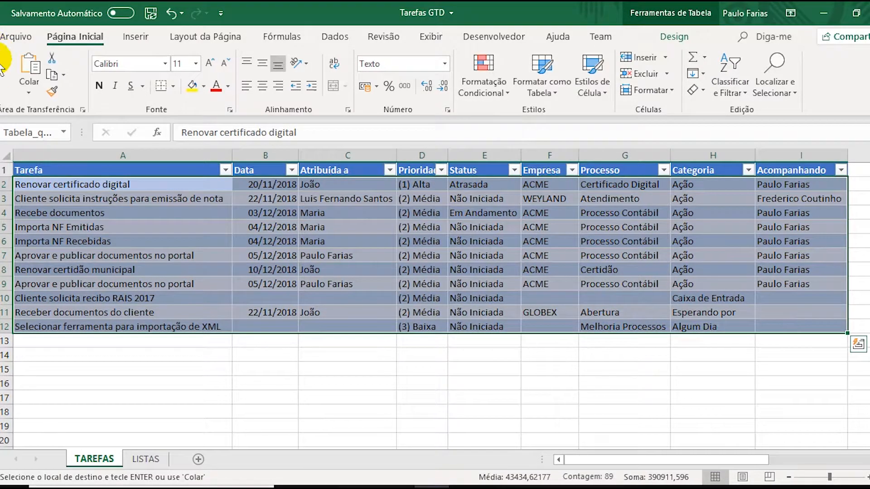
right_click(93, 206)
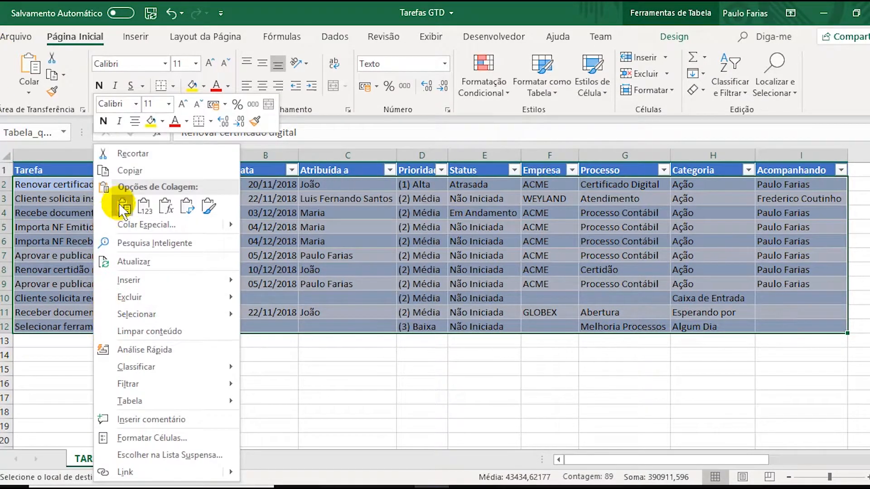
click(129, 171)
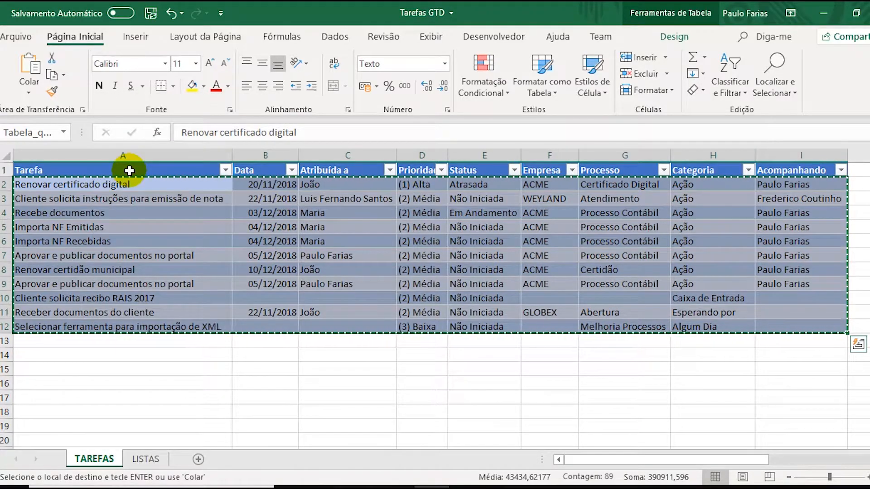
- Switch back to SharePoint, put the Tarefas list into edit mode, paste the copied task rows and check them for errors
key(alt+Tab)
key(alt+Tab)
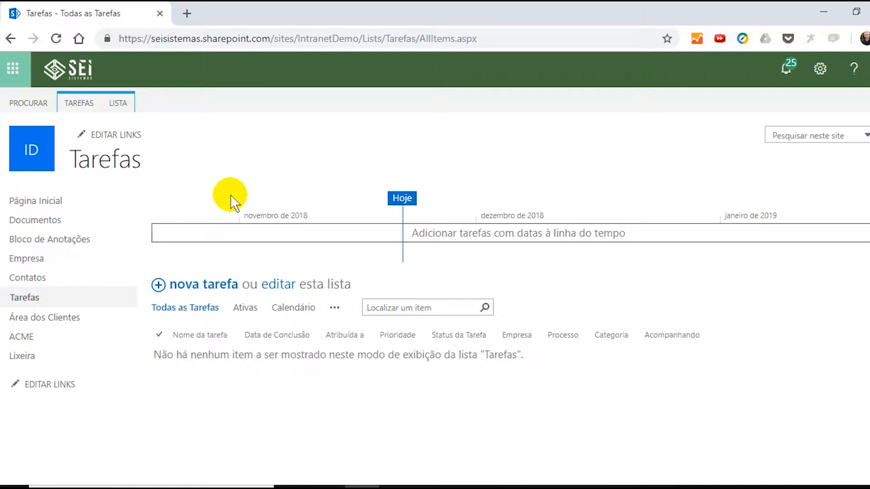
click(282, 287)
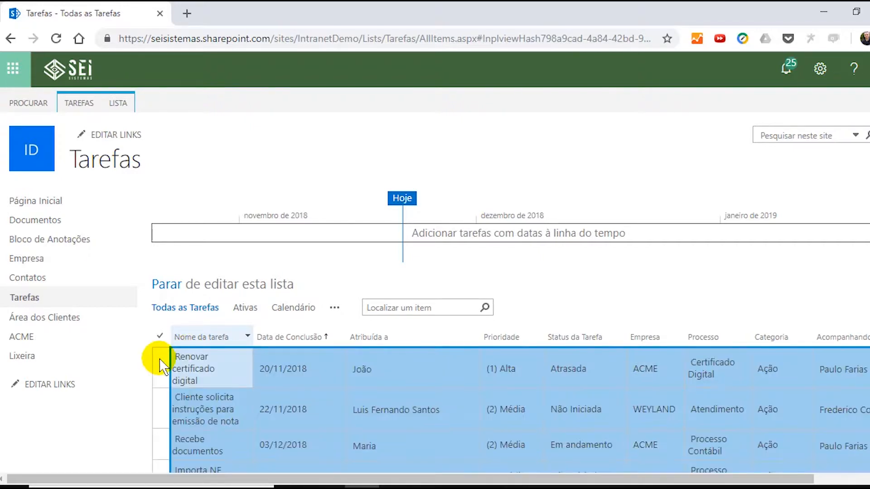
scroll(301, 345, down, 6)
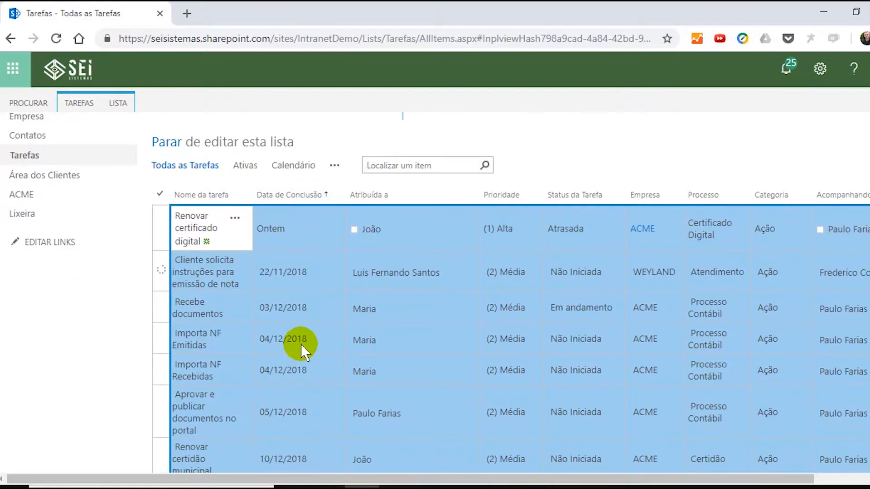
scroll(301, 344, down, 2)
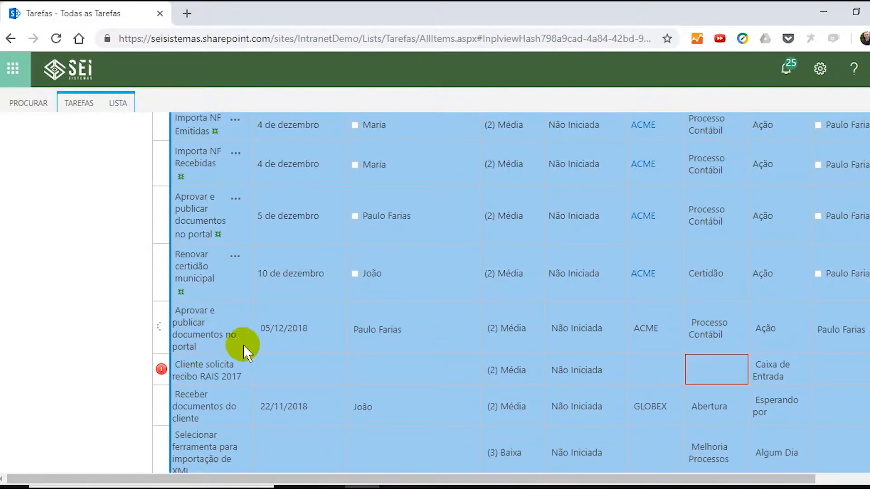
- Set Processo to Atendimento for the task Cliente solicita recibo RAIS 2017 and stop editing the list
click(744, 377)
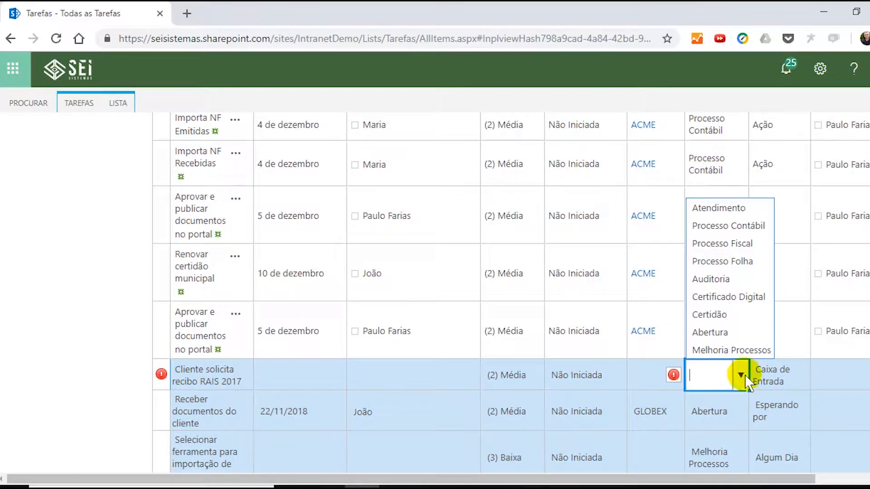
click(721, 208)
scroll(816, 408, up, 10)
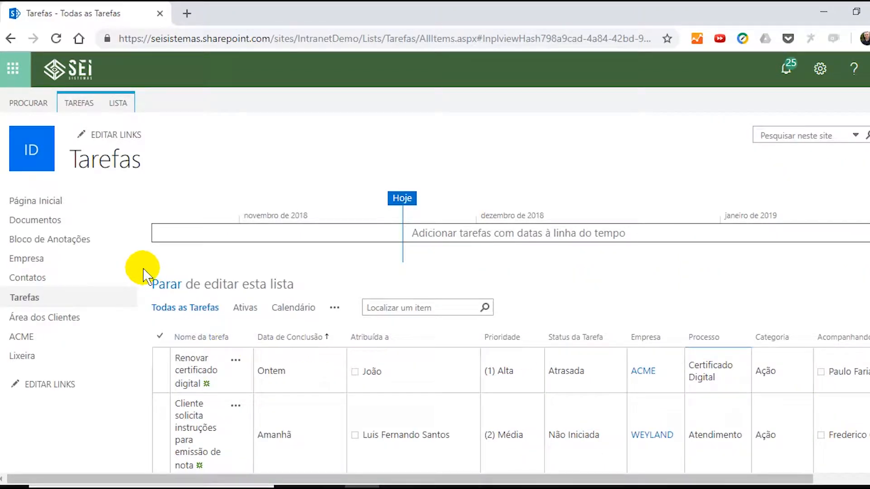
click(168, 287)
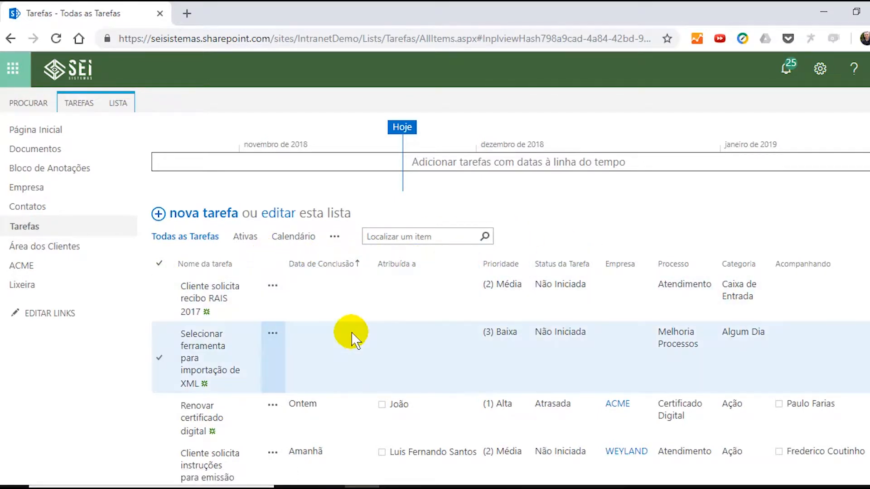
- Review the imported tasks and filter the list by Empresa to show only ACME
scroll(352, 334, down, 3)
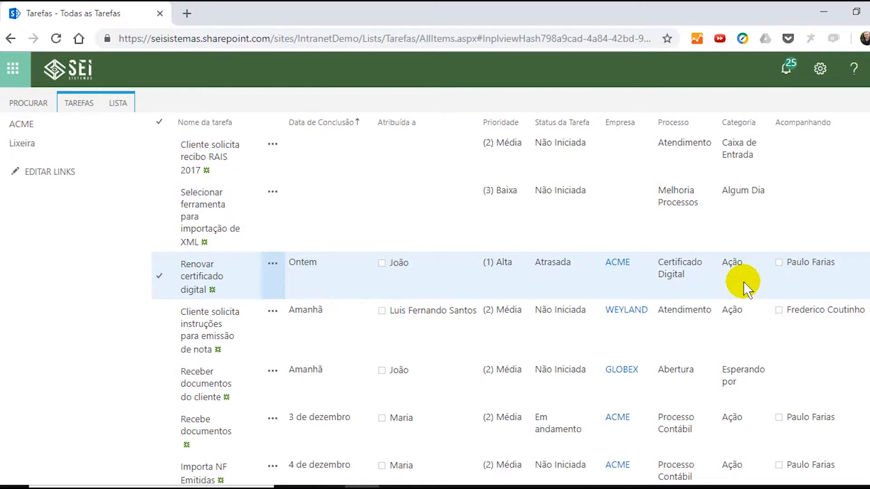
scroll(744, 283, up, 3)
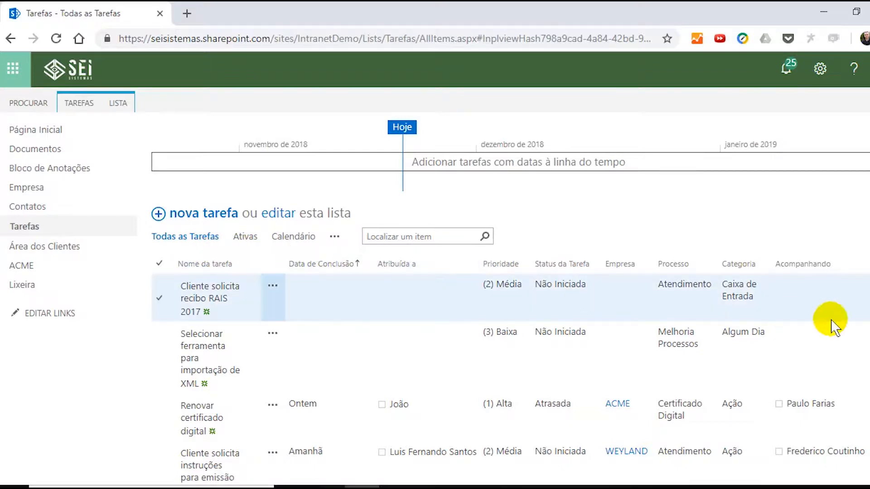
scroll(864, 327, down, 5)
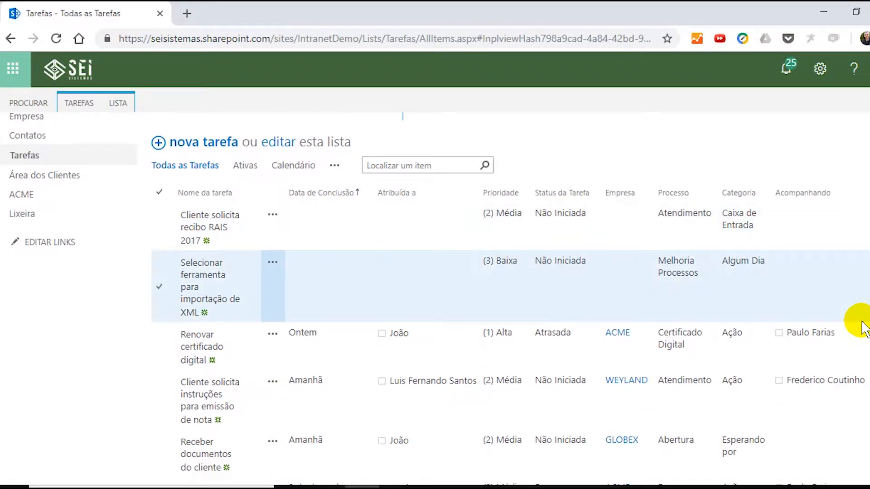
scroll(863, 327, up, 5)
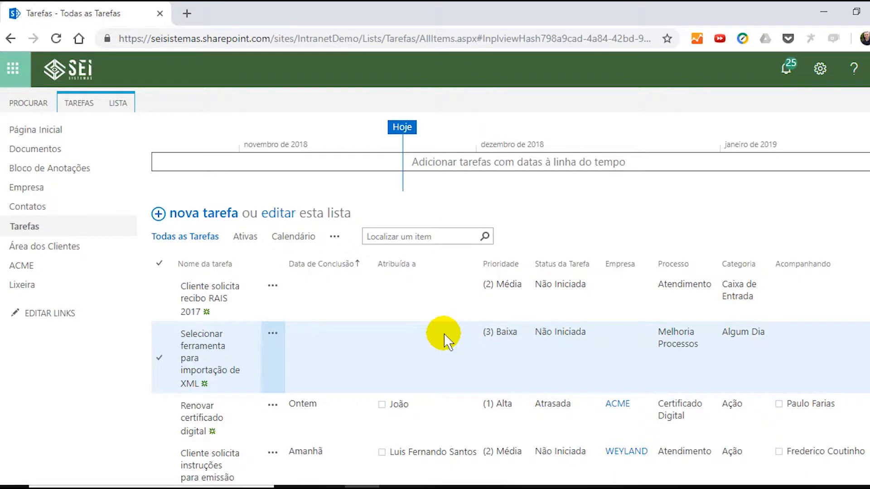
scroll(447, 340, down, 2)
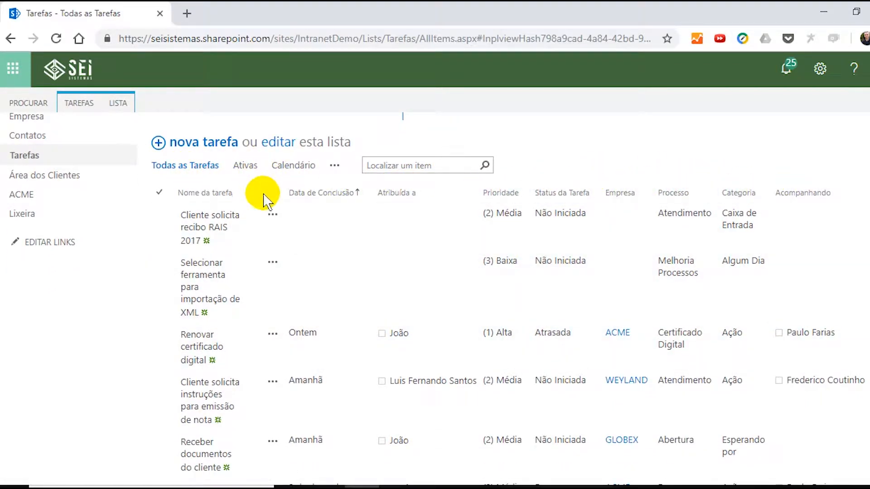
click(650, 192)
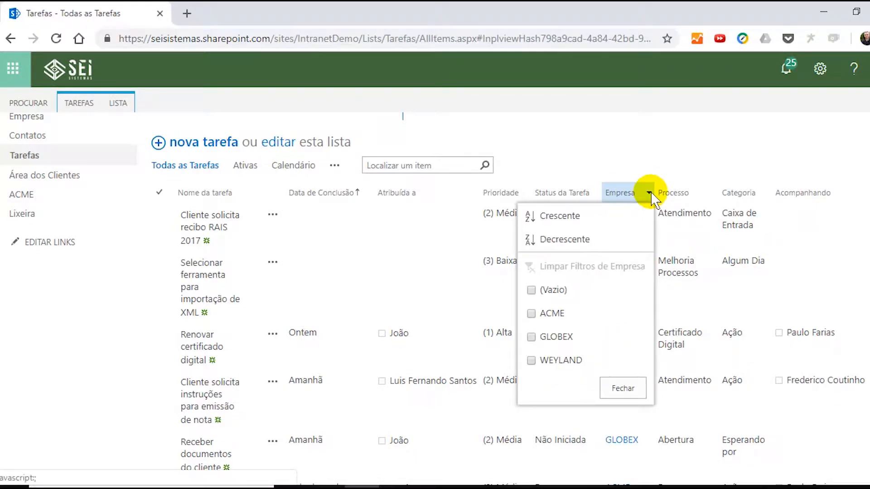
click(551, 314)
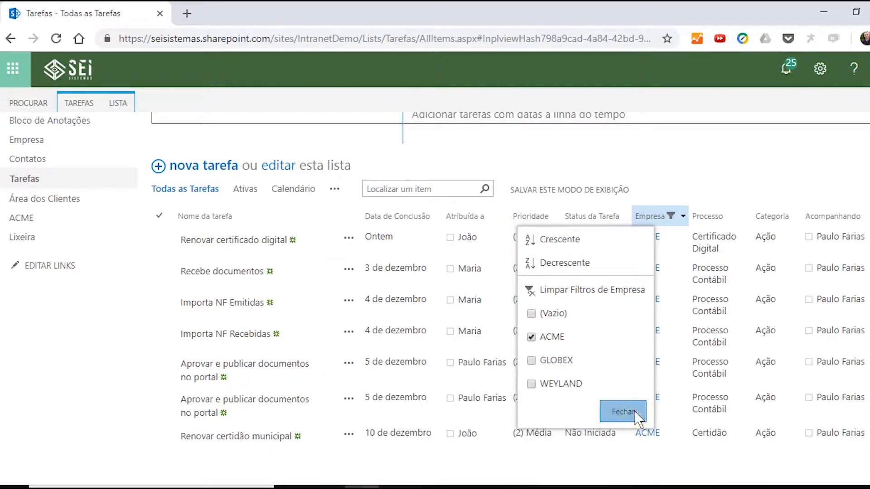
click(636, 413)
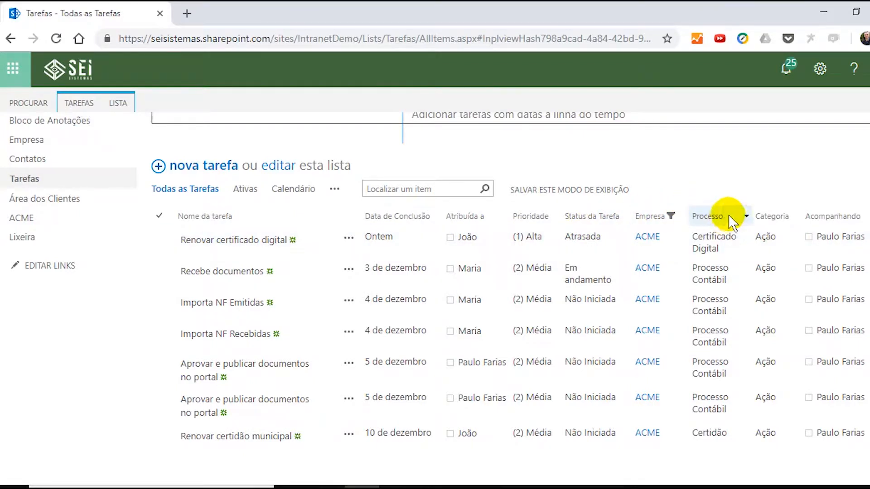
- Narrow the ACME tasks further by filtering Processo to Processo Contábil
click(747, 216)
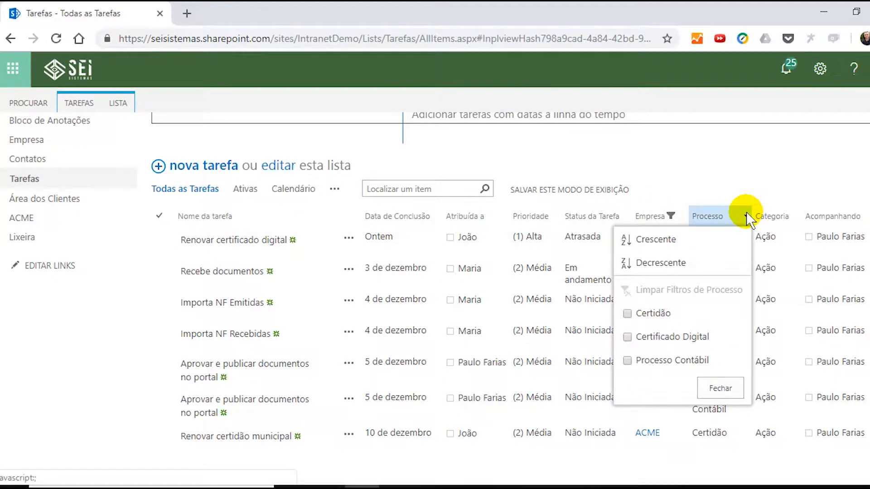
click(662, 365)
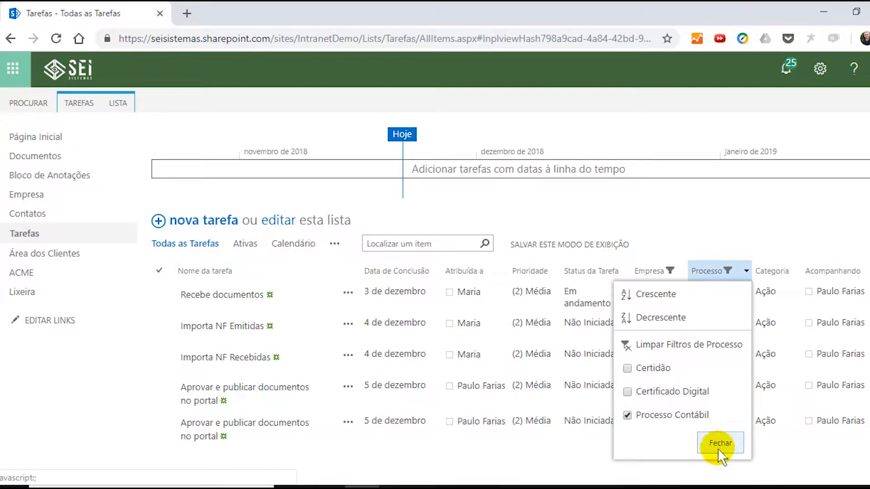
click(720, 444)
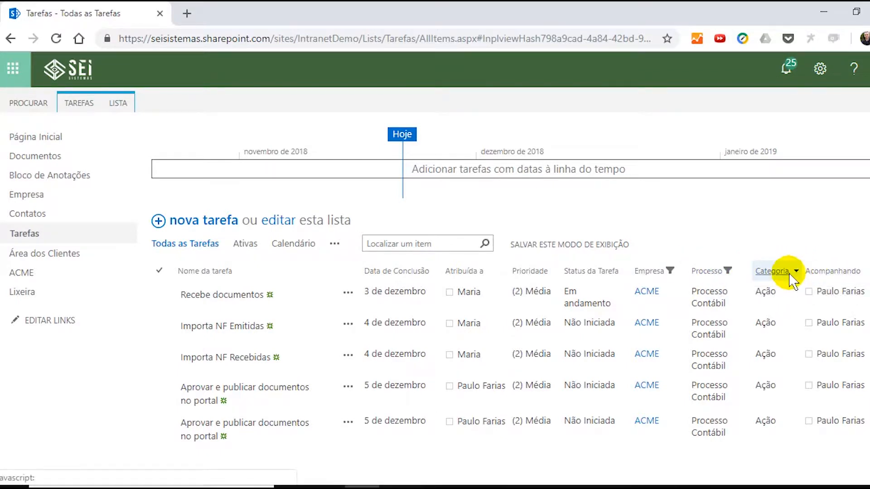
- Clear the filters on the Processo and Empresa columns of the Tarefas list
click(746, 272)
click(697, 344)
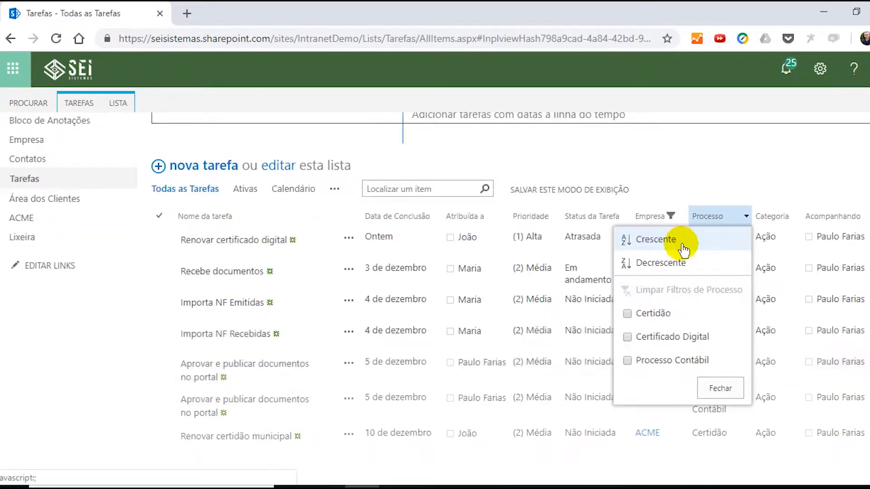
click(678, 216)
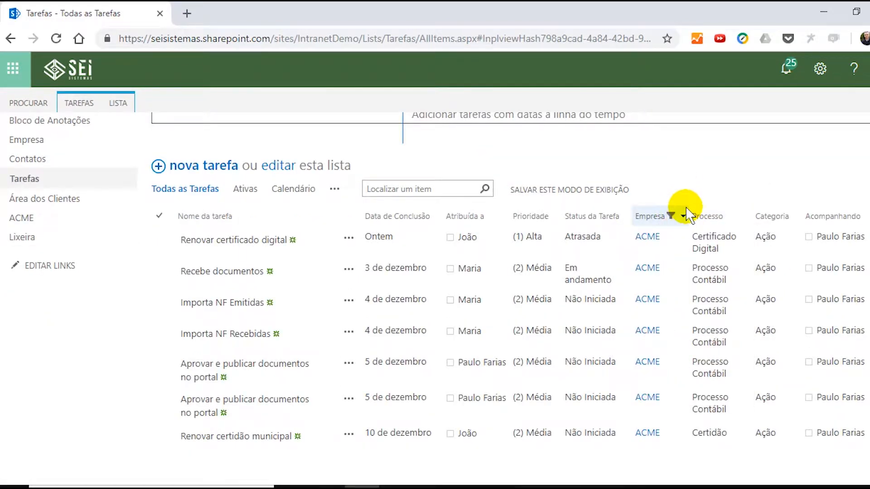
click(684, 215)
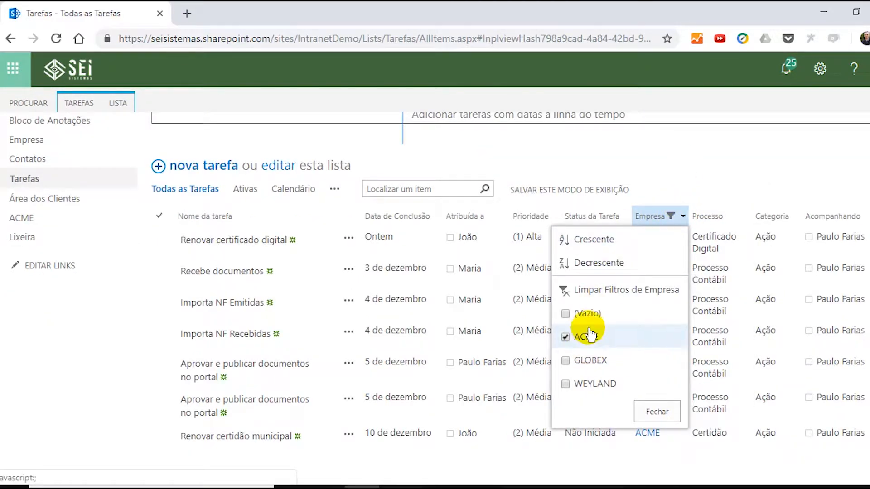
click(589, 289)
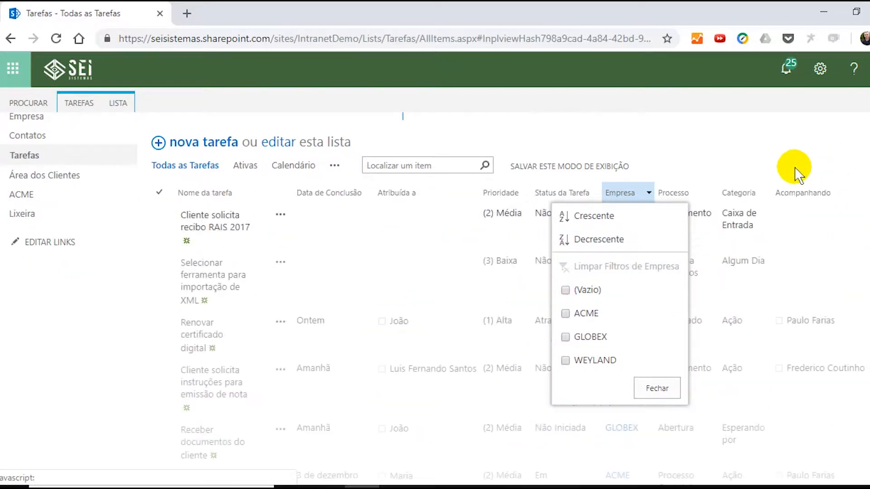
click(745, 129)
click(764, 287)
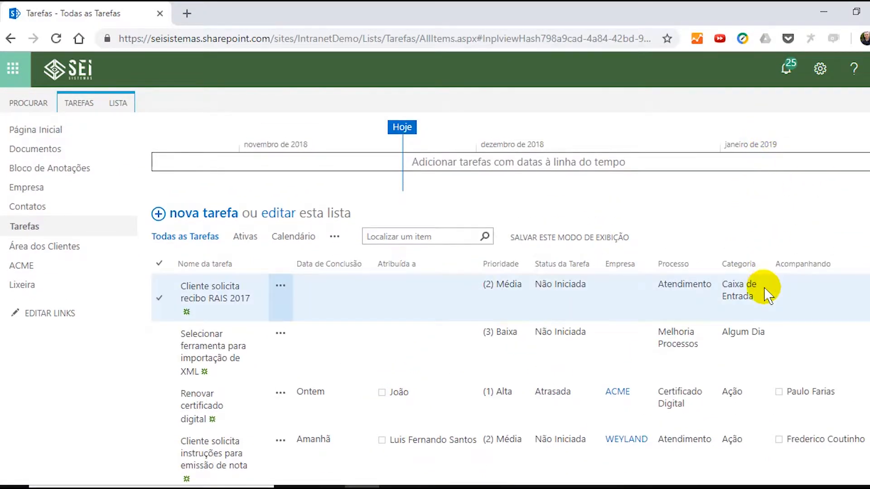
- Filter the list by Categoria to Caixa de Entrada and open the details callout of the task Cliente solicita recibo RAIS 2017
click(766, 264)
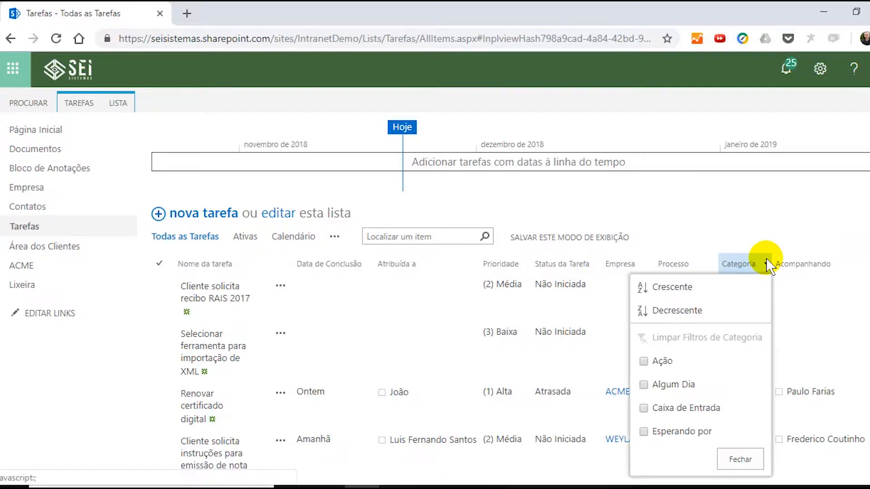
click(657, 408)
click(741, 471)
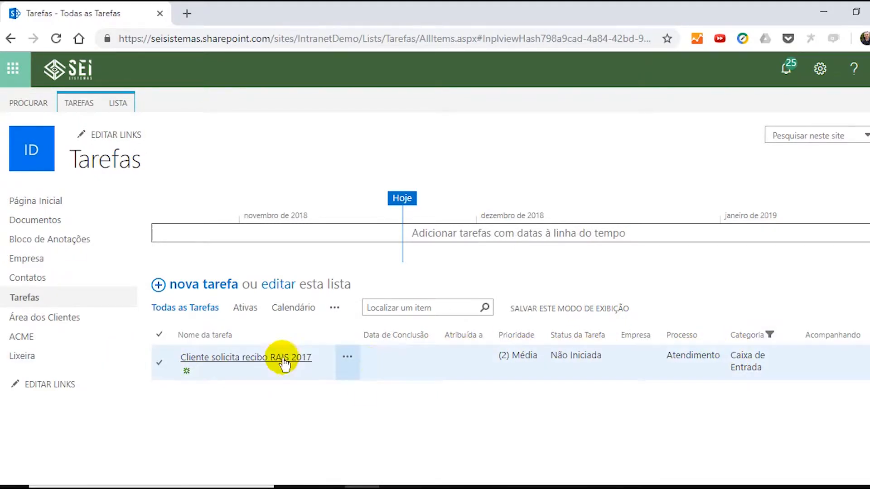
click(348, 361)
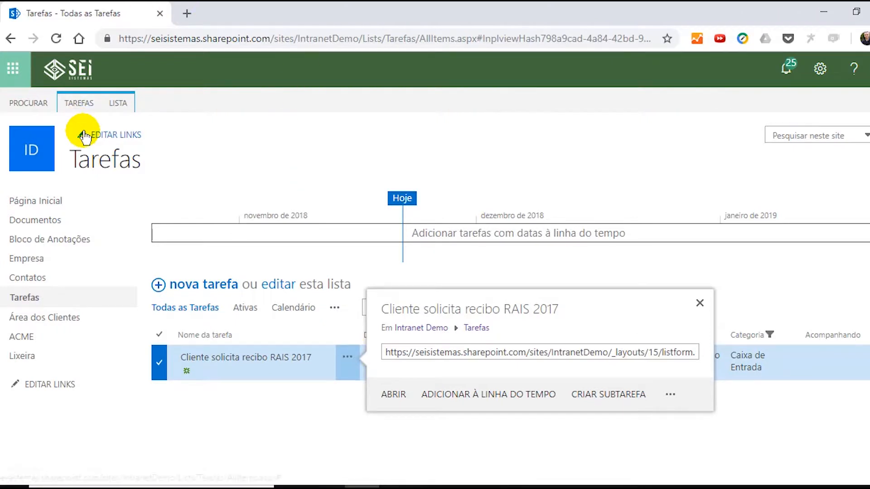
- Open the selected task Cliente solicita recibo RAIS 2017 for editing, expand all its fields and assign it to a team member
click(82, 96)
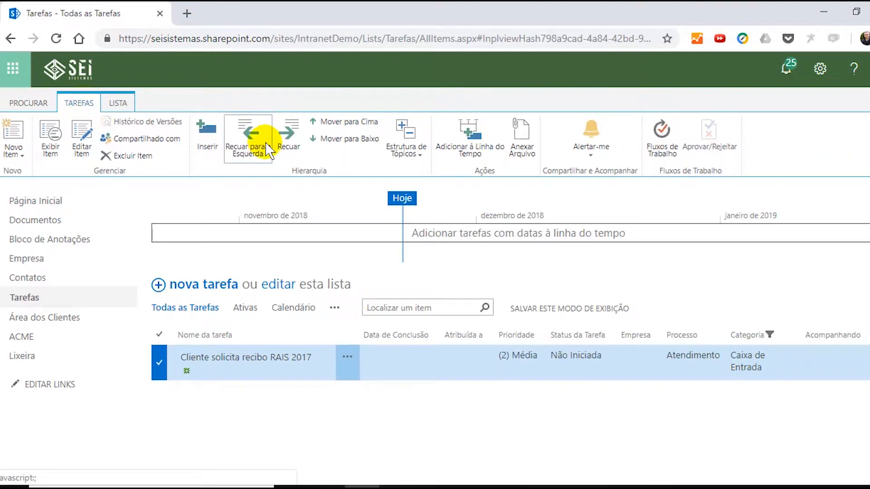
click(90, 134)
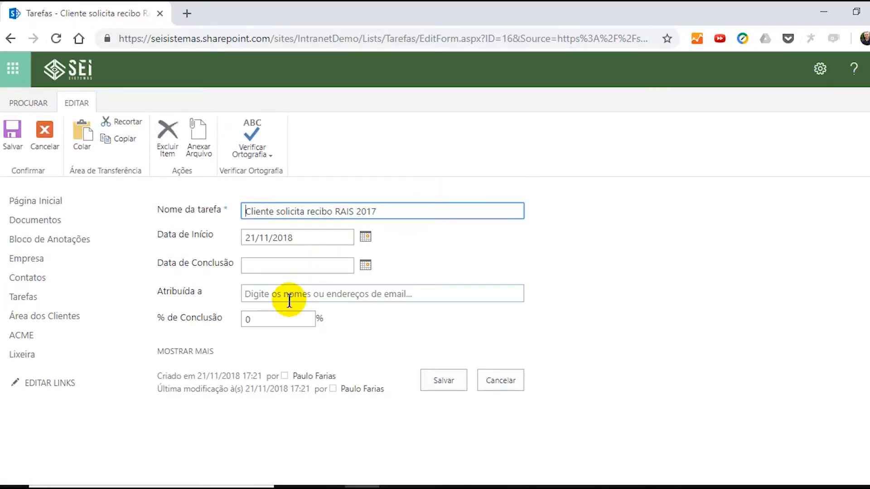
click(174, 354)
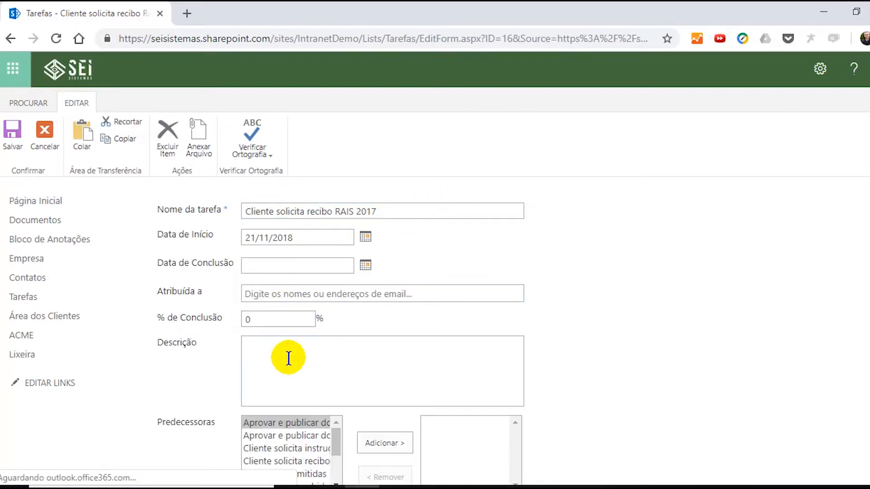
click(318, 295)
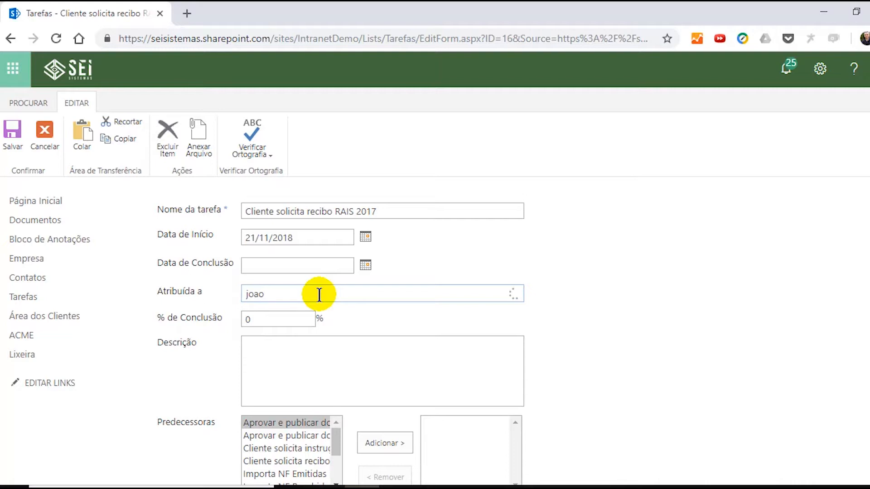
text(joao)
click(260, 309)
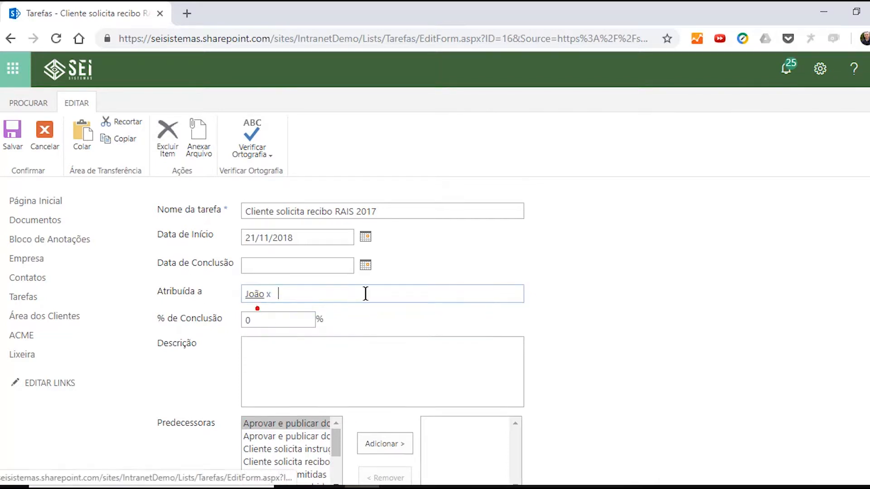
- Keep the task's Processo as Atendimento, set its Categoria to Ação and save the task
scroll(367, 294, down, 2)
scroll(366, 294, down, 4)
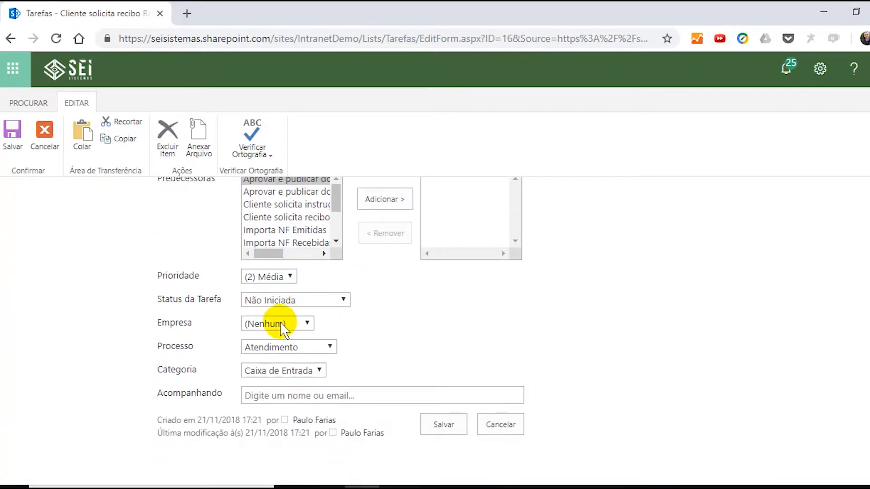
click(329, 347)
click(259, 360)
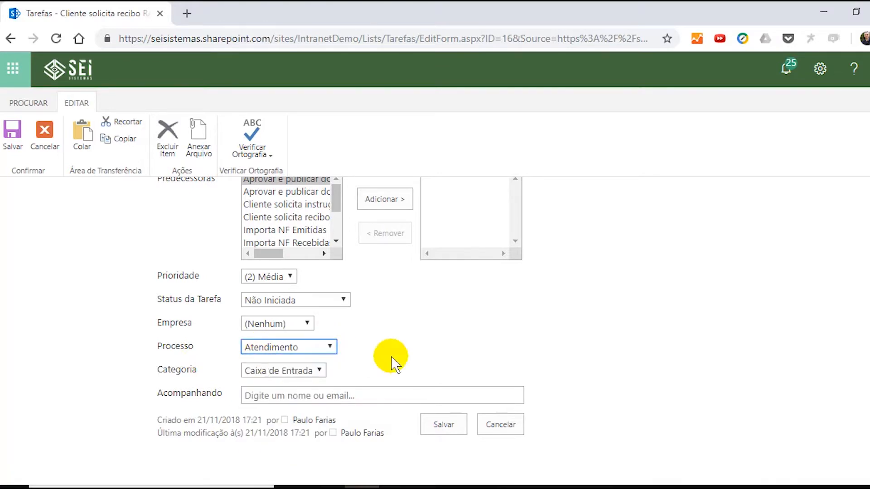
click(290, 371)
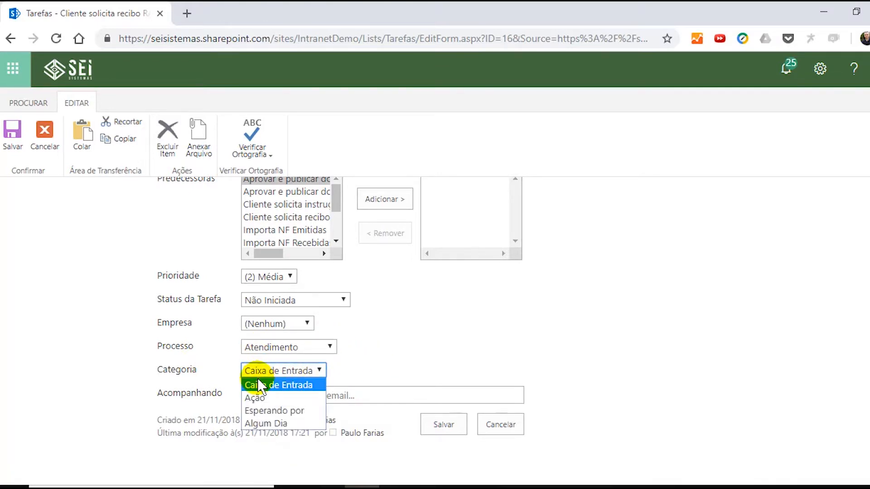
click(254, 398)
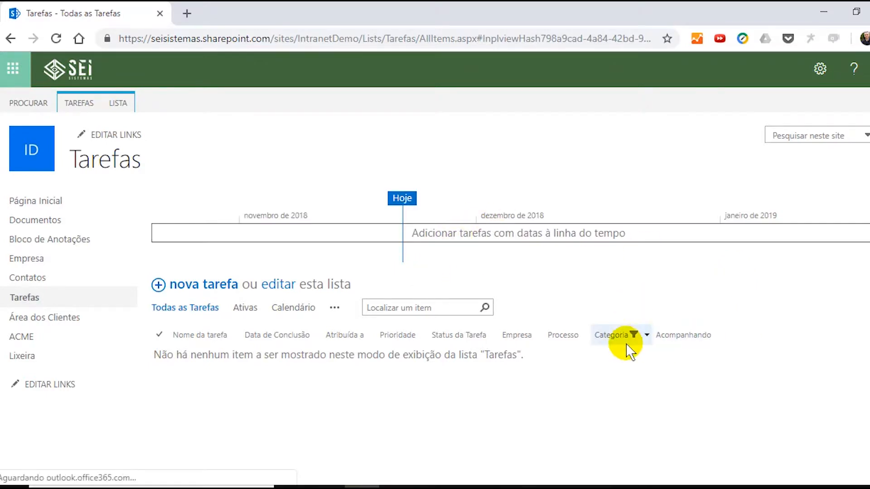
- Clear the Categoria filter of the Tarefas list and select the updated task Cliente solicita recibo RAIS 2017
click(637, 335)
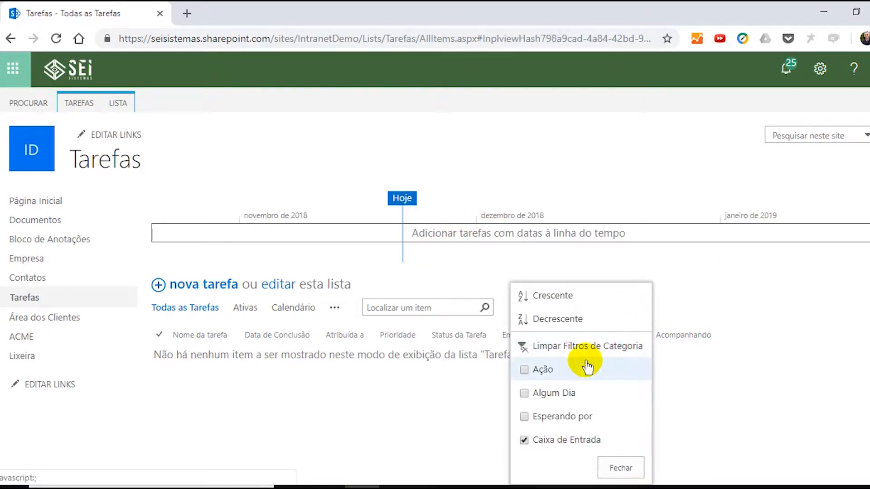
click(568, 346)
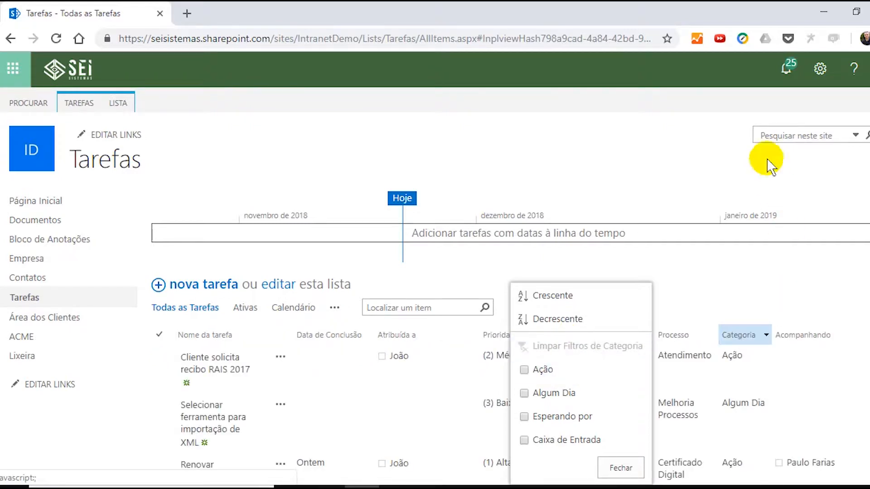
click(651, 236)
scroll(651, 236, down, 2)
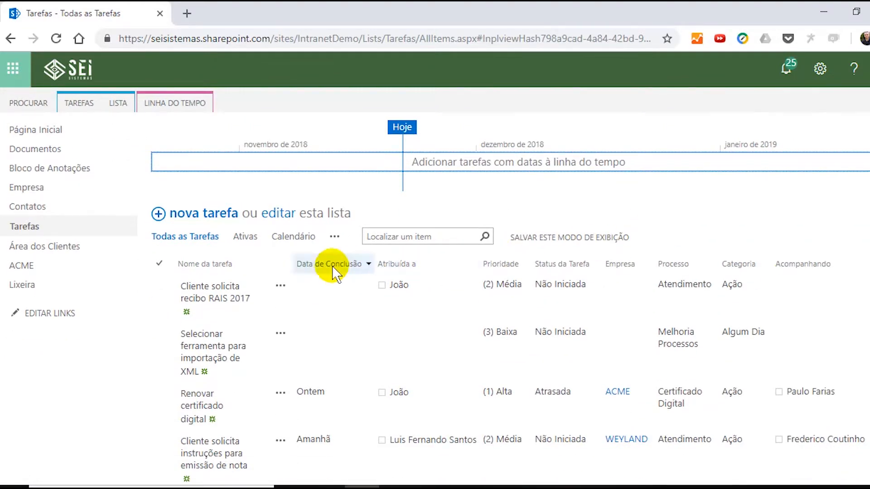
click(165, 292)
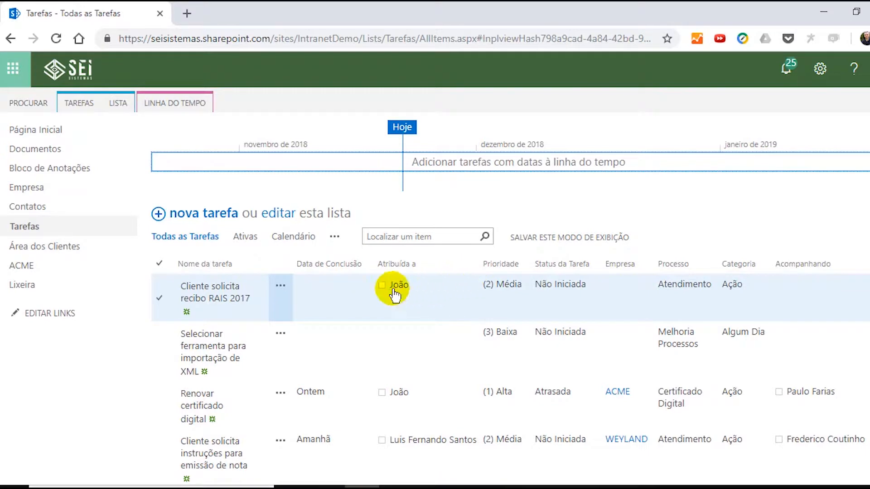
click(376, 285)
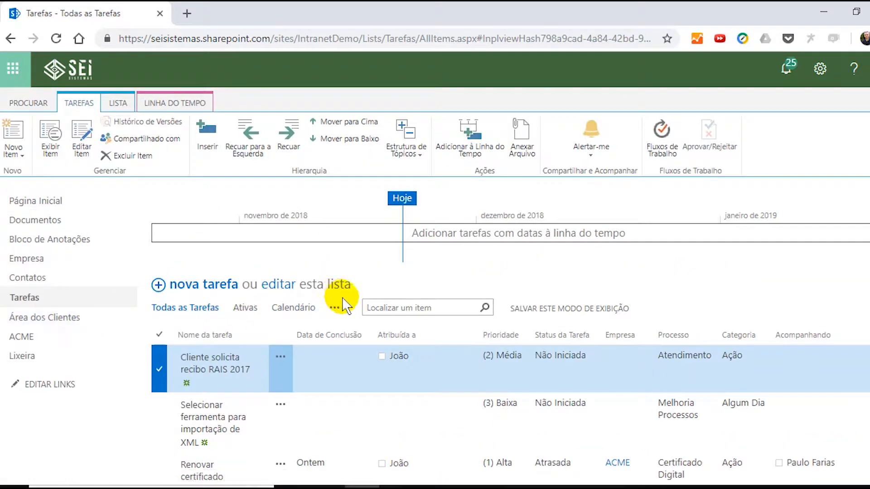
- Look over the November tasks in the Calendário view and show the personal tasks in the Minhas Tarefas view
click(287, 310)
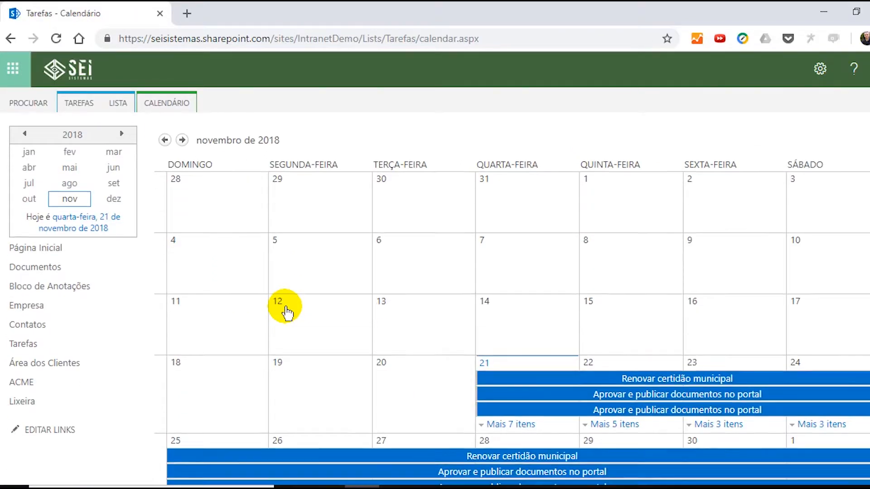
scroll(286, 309, down, 2)
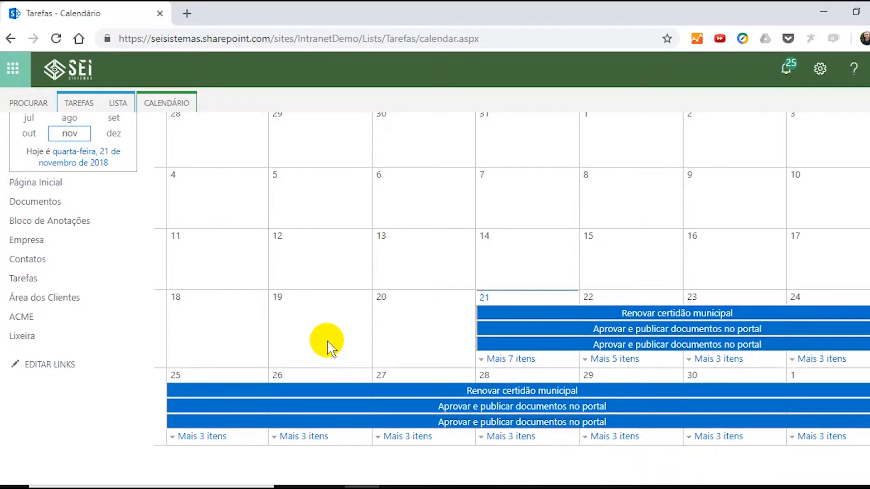
scroll(326, 346, up, 3)
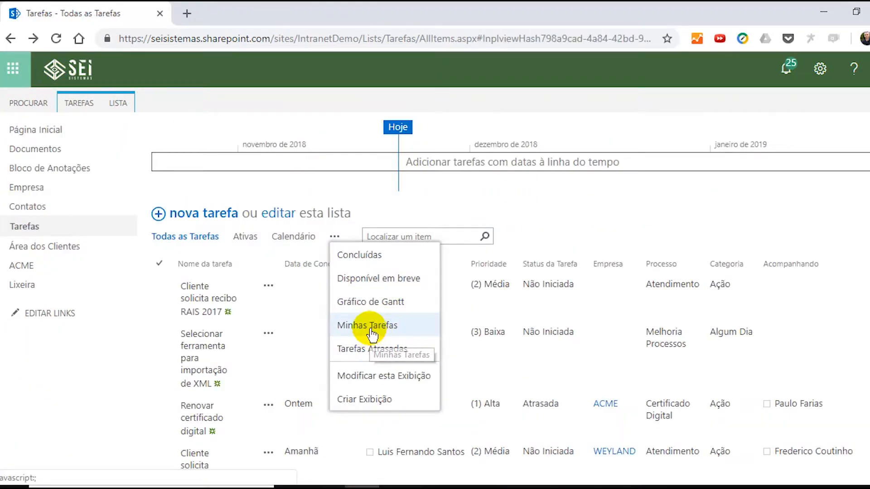
click(368, 327)
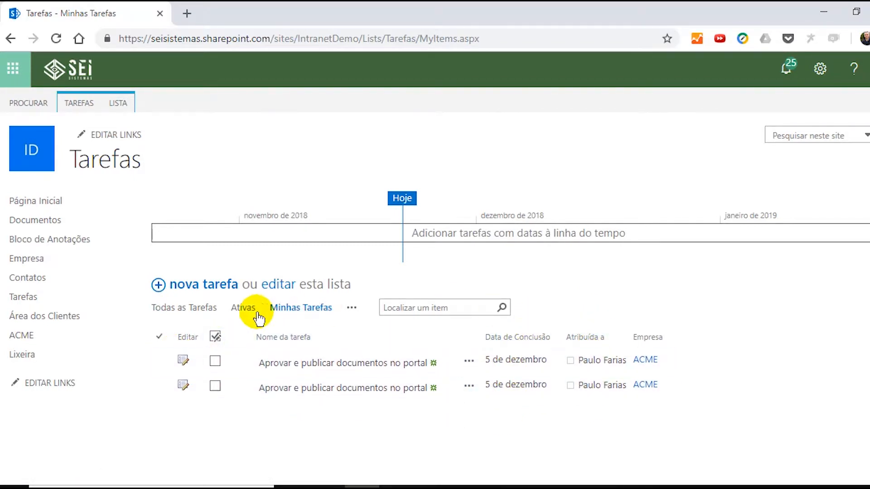
- Check the overdue tasks in the Tarefas Atrasadas view and review the open tasks in the Ativas view
click(351, 310)
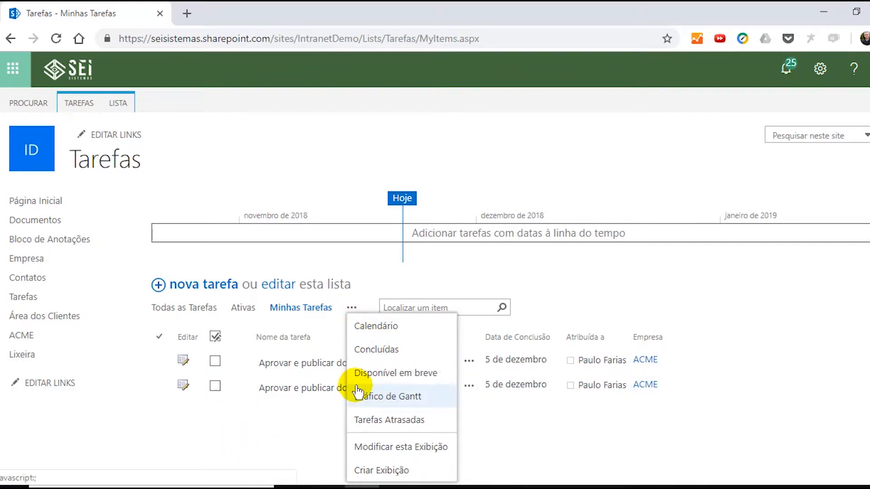
click(395, 421)
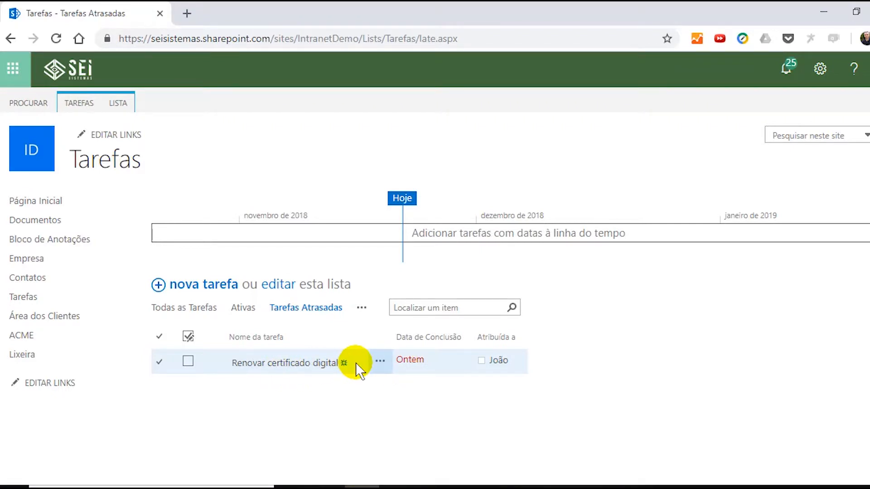
click(245, 307)
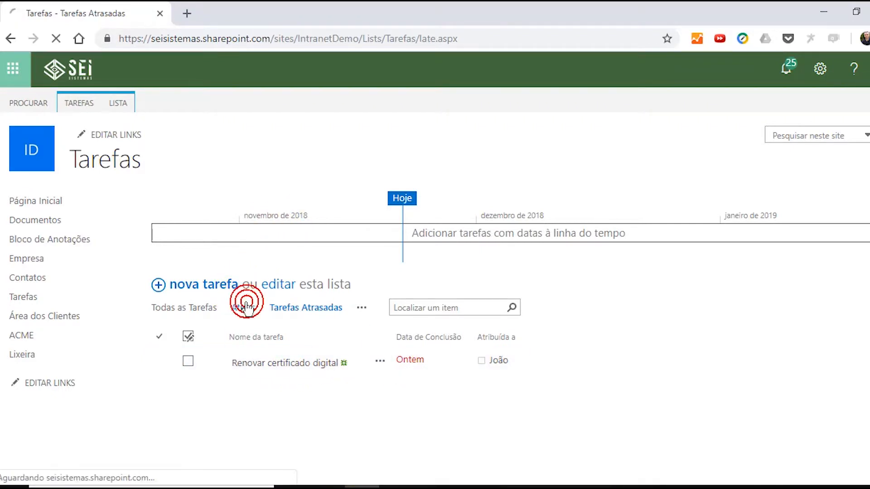
scroll(248, 308, down, 2)
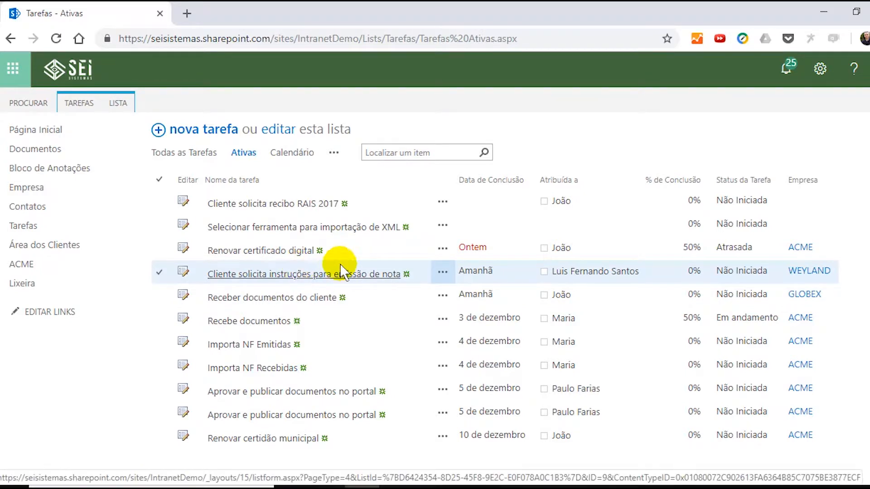
- Start creating a new standard view (Exibição Padrão) of the Tarefas list and name it Caixa de Entrada
click(334, 153)
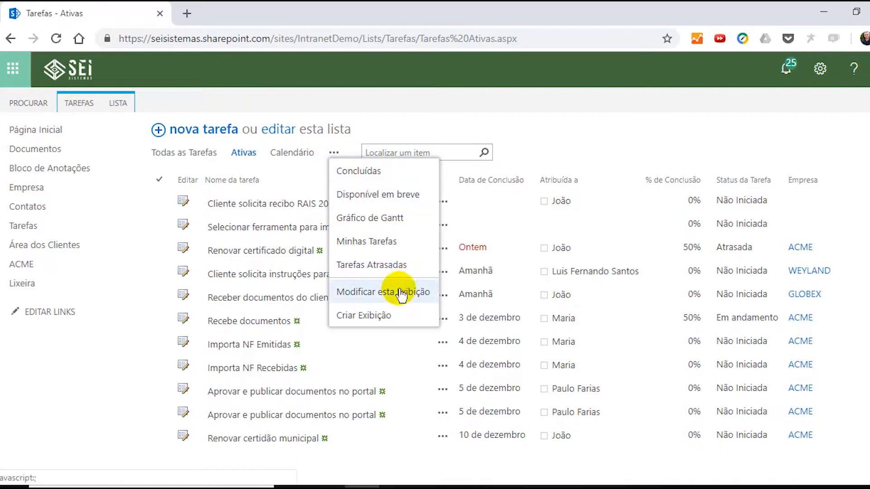
click(368, 317)
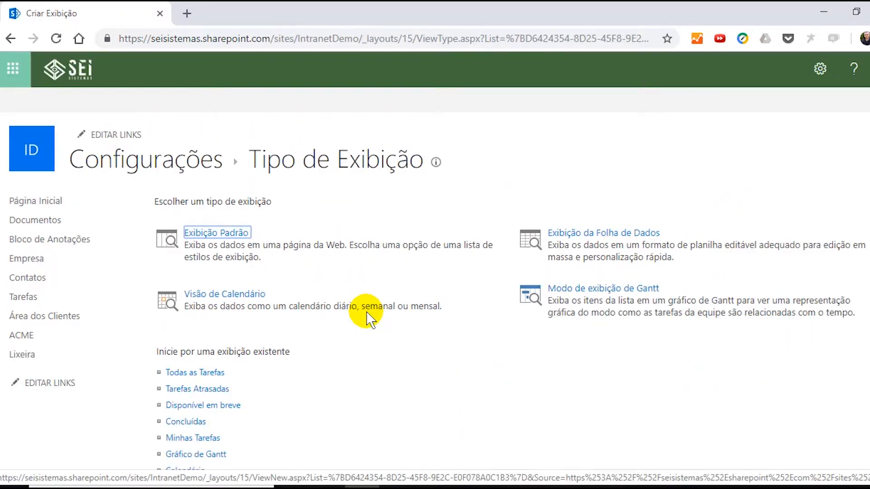
click(217, 234)
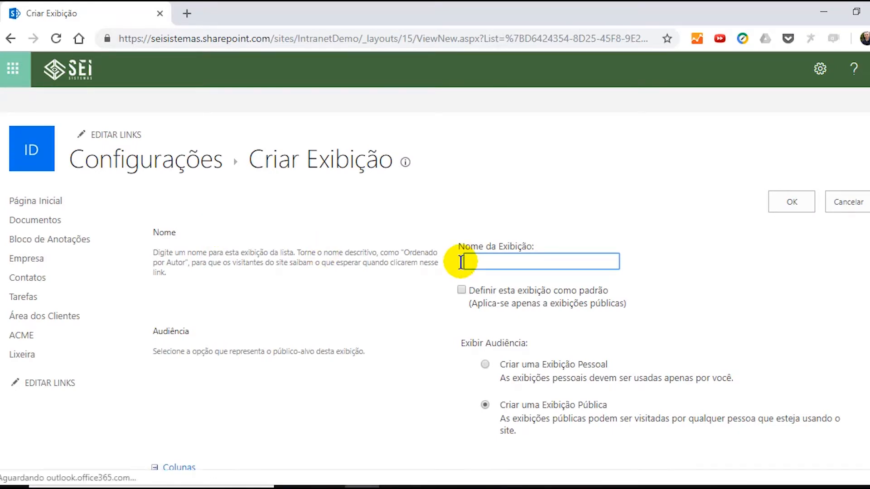
text(C)
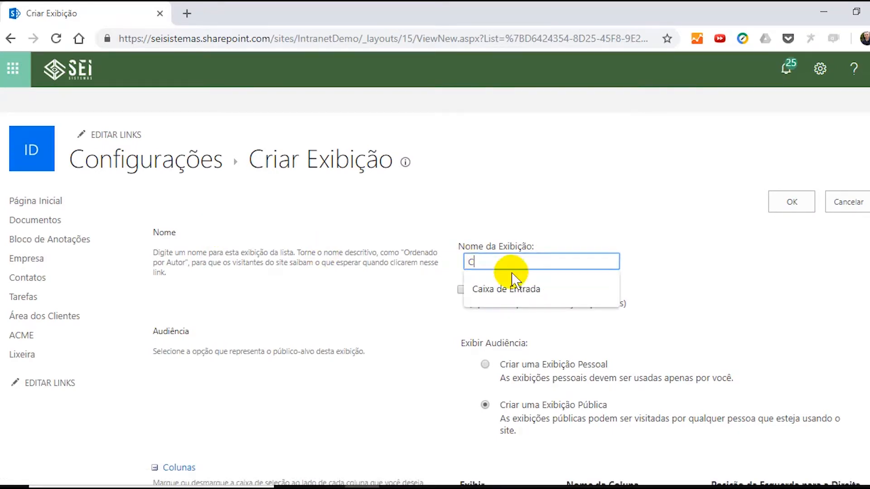
click(492, 280)
- Include the column Editar (vincular ao item de edição) in the new view and set its position to 1
scroll(492, 287, down, 2)
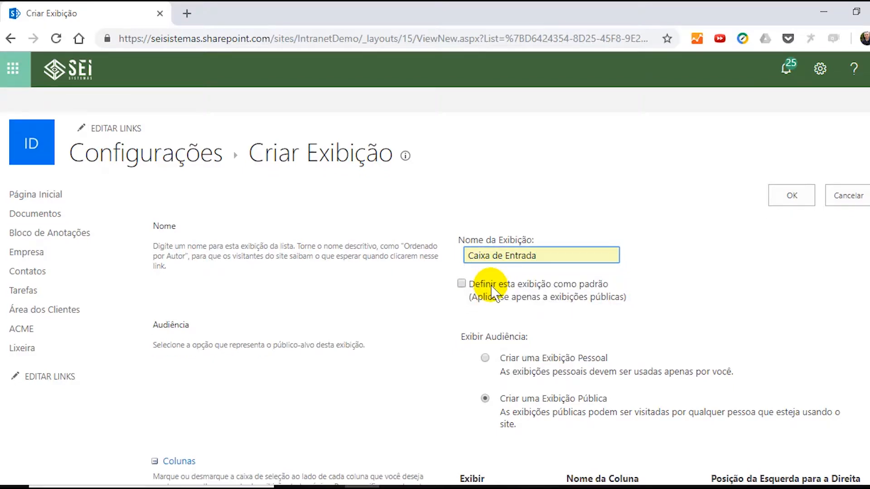
scroll(492, 292, down, 8)
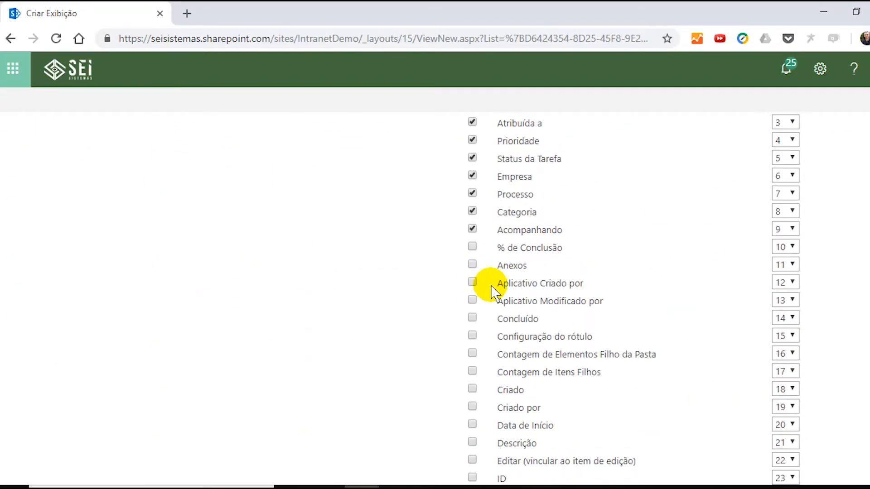
scroll(494, 292, up, 3)
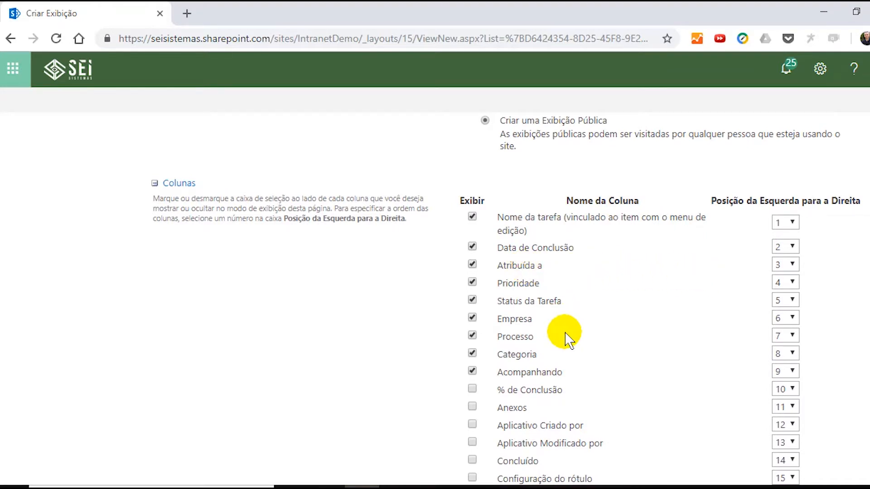
scroll(567, 340, down, 5)
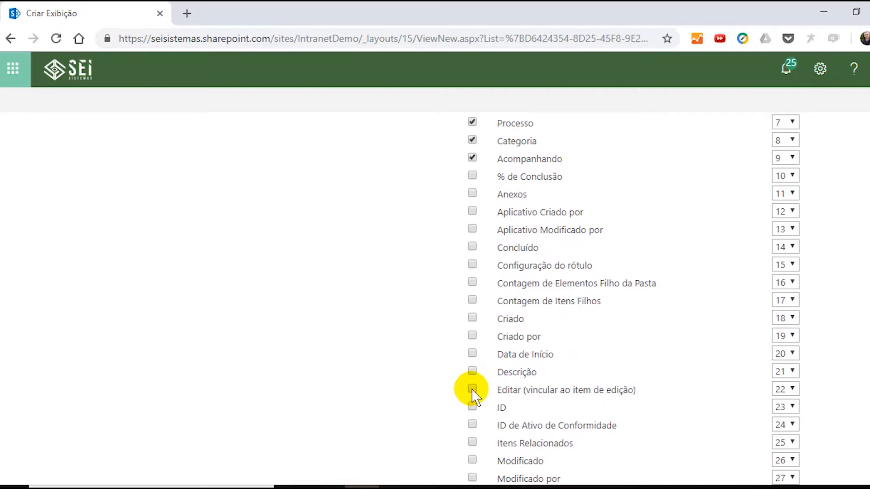
click(792, 390)
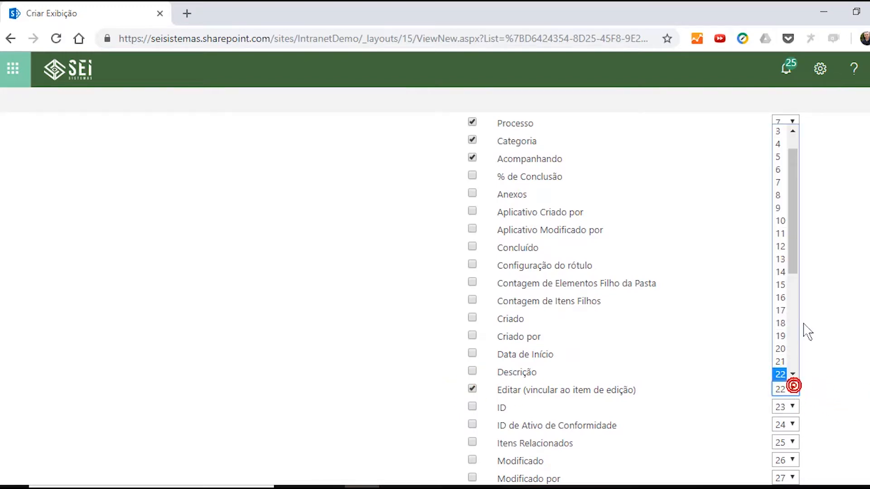
scroll(803, 285, up, 7)
scroll(804, 290, down, 10)
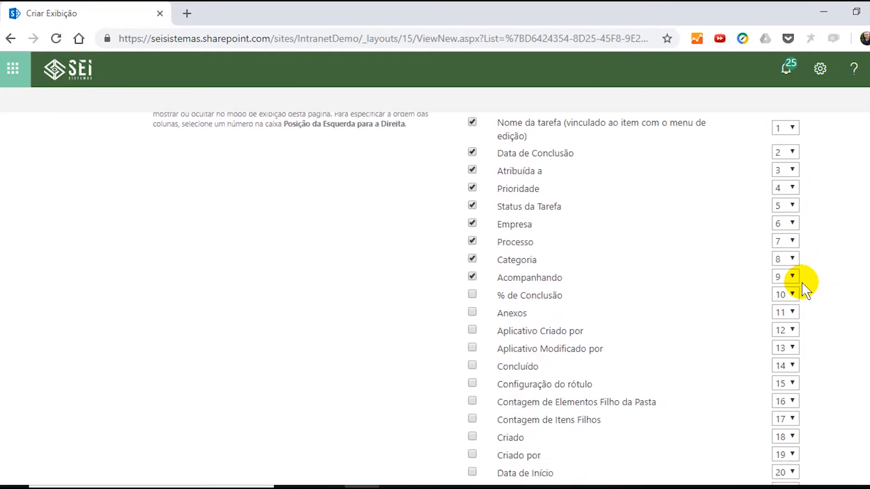
click(791, 248)
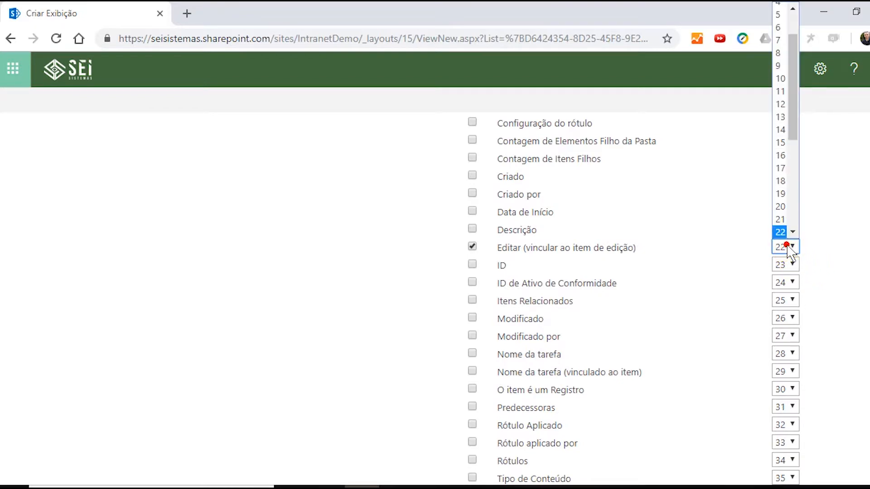
drag(799, 72, 794, 45)
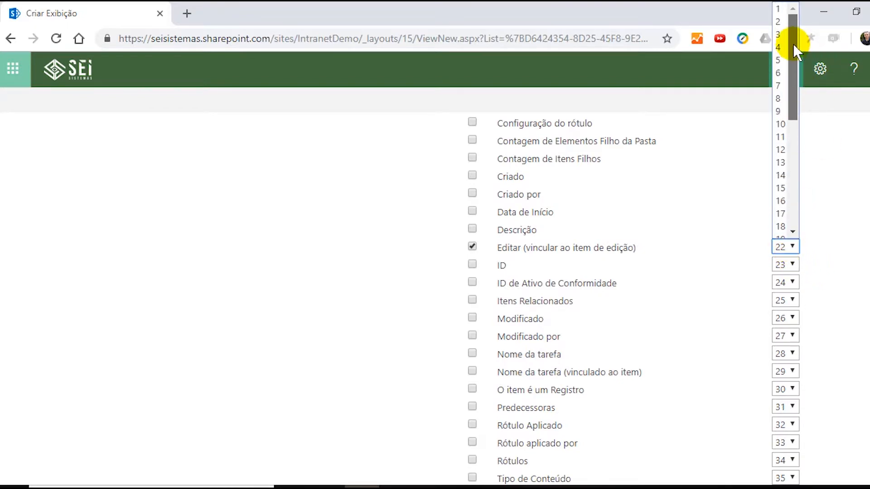
click(784, 10)
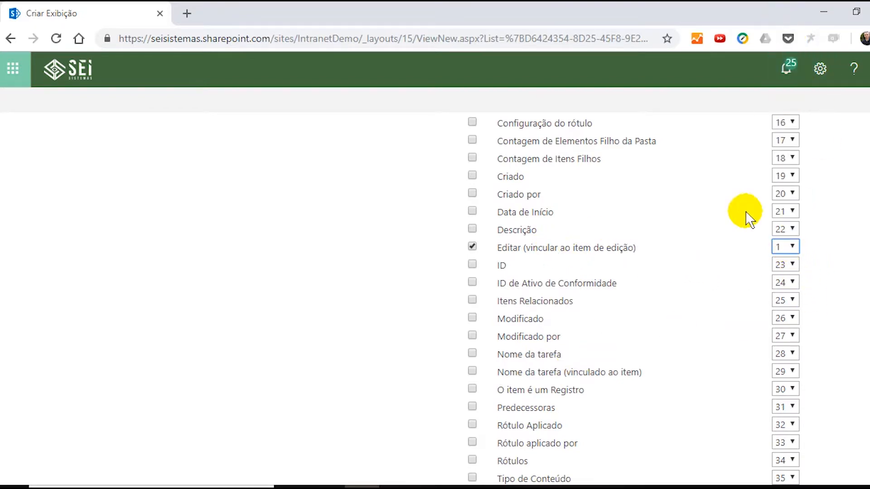
- Sort the new view first by the column Data de Conclusão in ascending order
scroll(743, 358, down, 8)
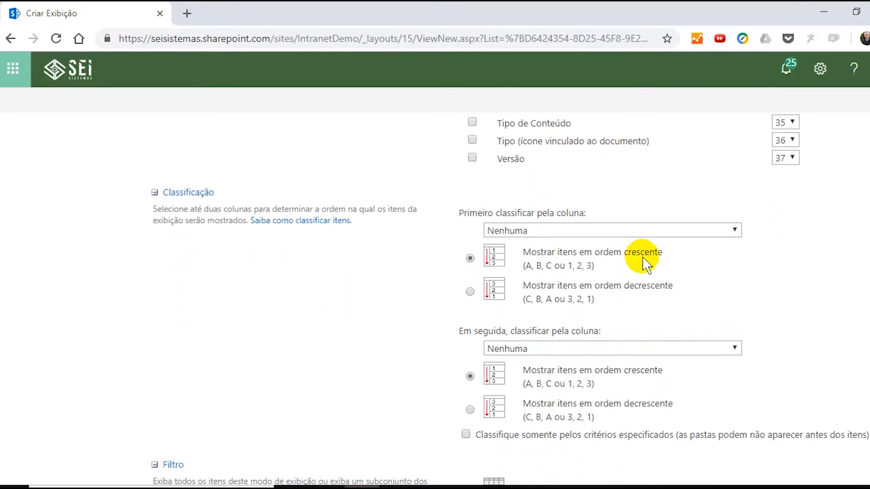
click(655, 231)
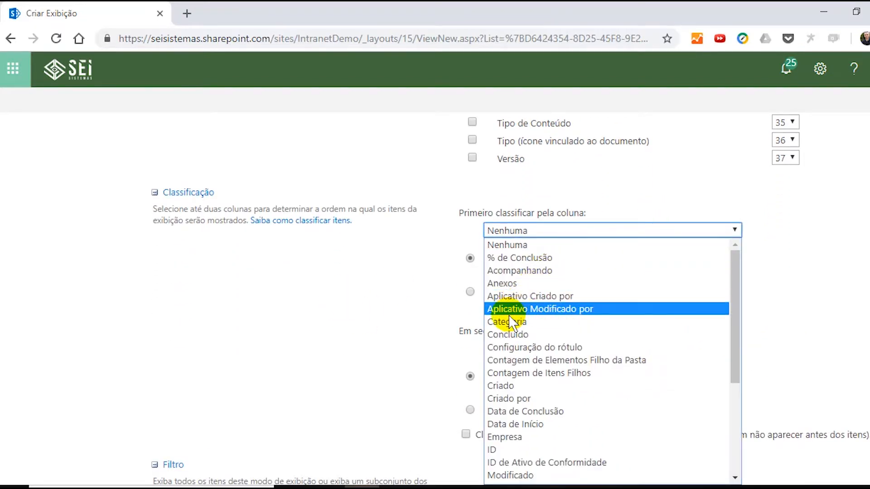
click(528, 411)
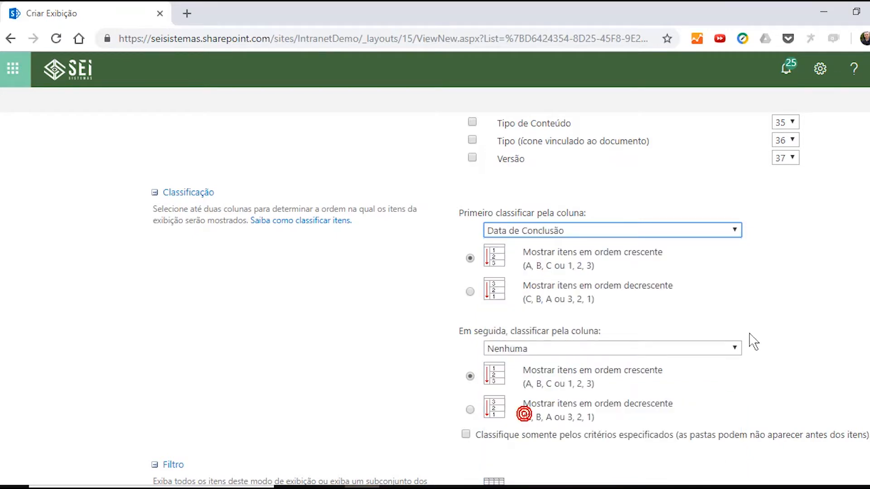
- Filter the new view to show only items whose Categoria é igual a Caixa de Entrada
scroll(725, 340, down, 3)
scroll(750, 335, down, 3)
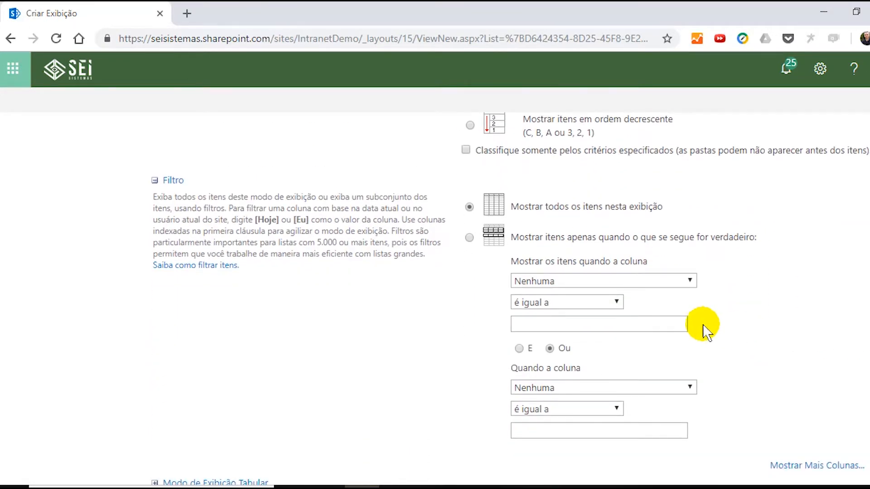
click(674, 282)
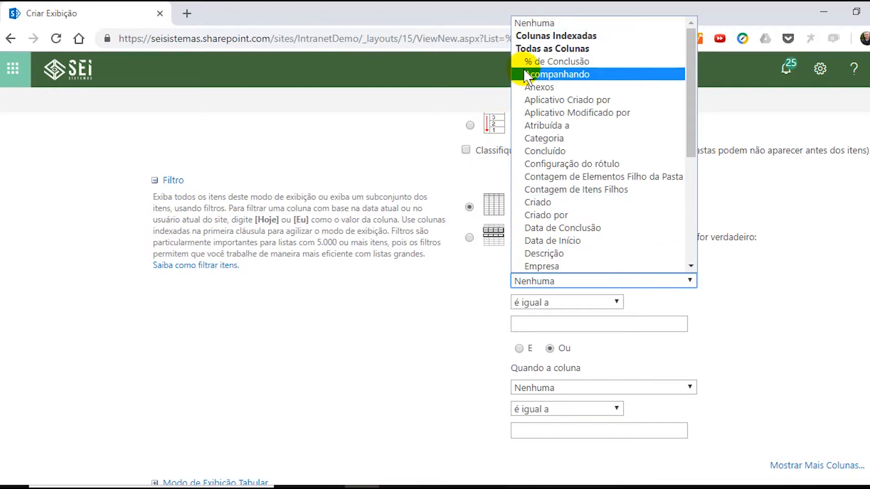
click(564, 141)
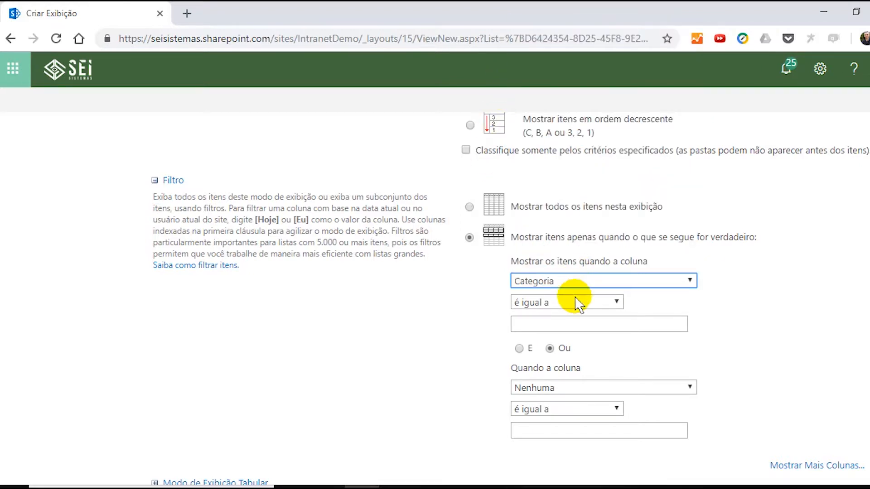
click(568, 326)
text(C)
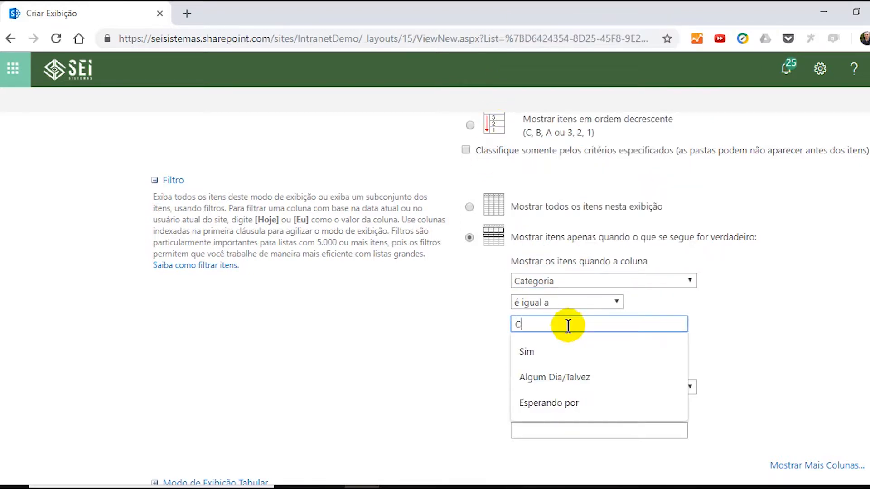
text(aixa de Entrad)
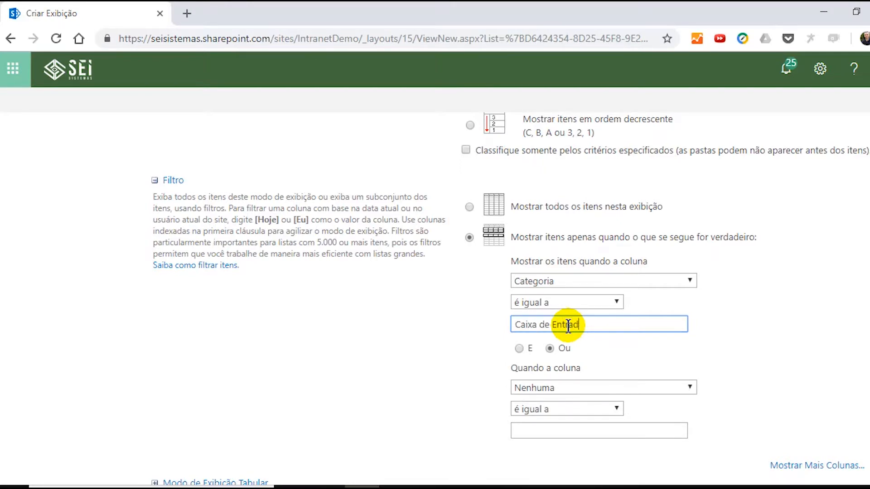
- Leave the remaining view settings at their defaults and save the new Caixa de Entrada view
scroll(740, 336, down, 5)
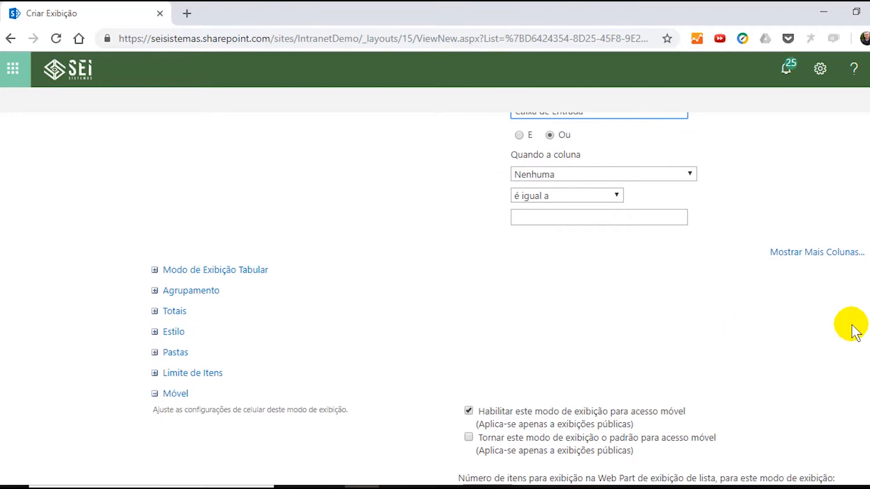
scroll(851, 326, down, 4)
scroll(851, 328, up, 1)
scroll(794, 417, down, 1)
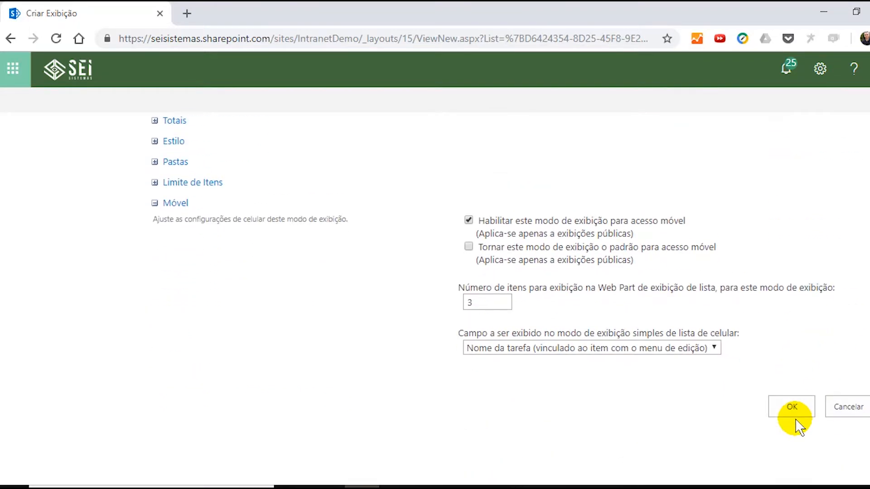
click(799, 411)
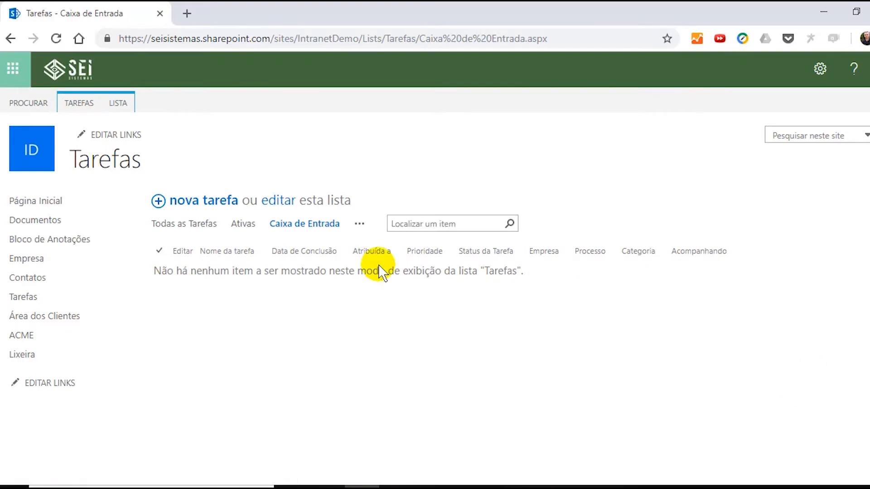
- Start a new task from the Todas as Tarefas view and name it Recalcular DAS
click(161, 225)
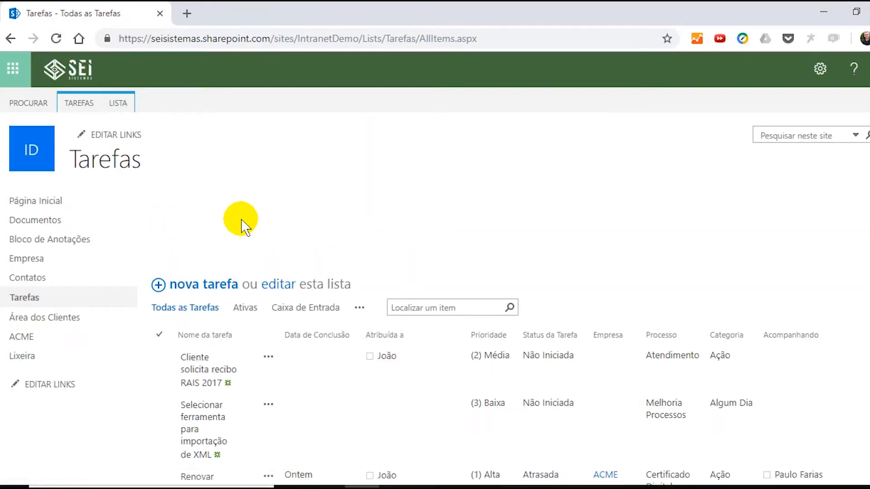
scroll(229, 269, down, 2)
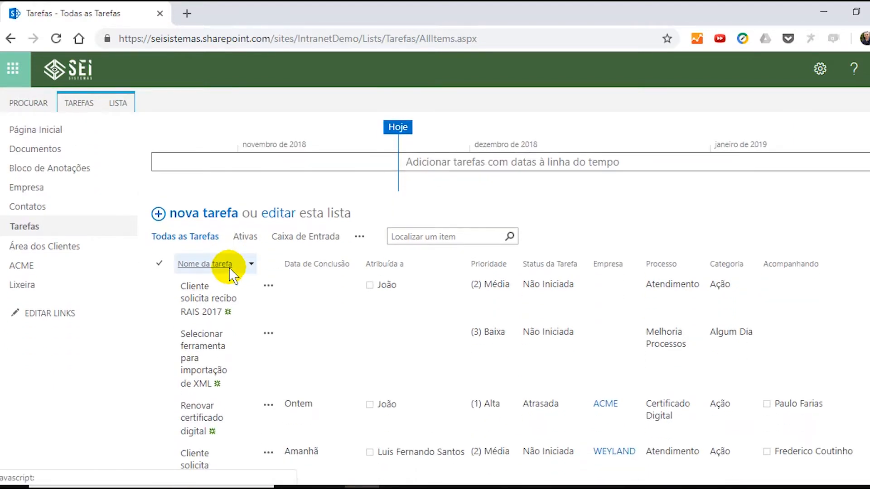
click(190, 216)
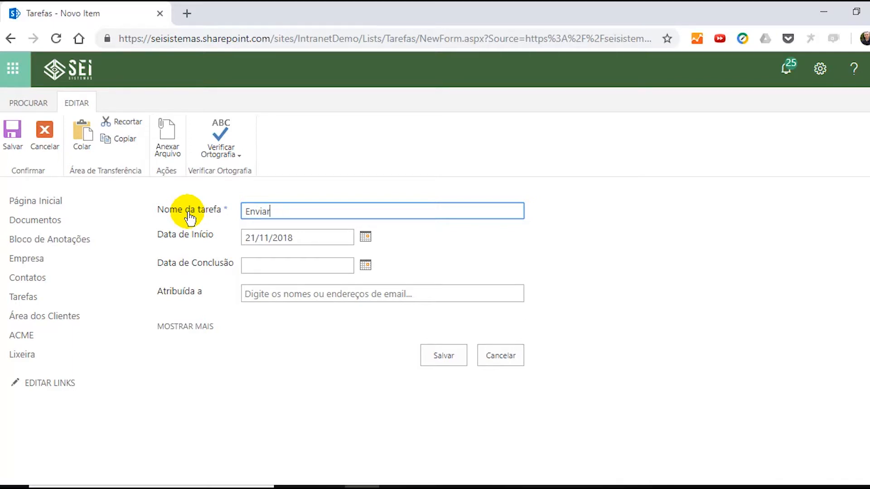
text(ecalcular DAS)
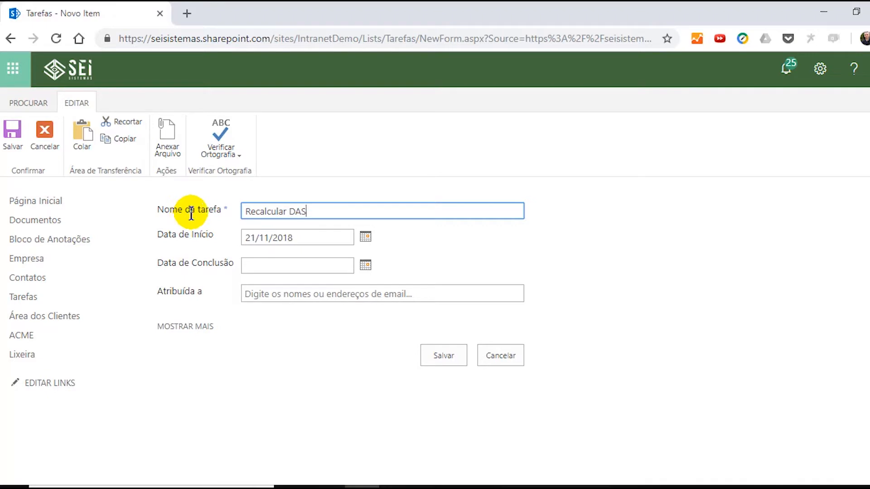
- Set the Data de Conclusão of the new task to 21/11/2018
click(320, 238)
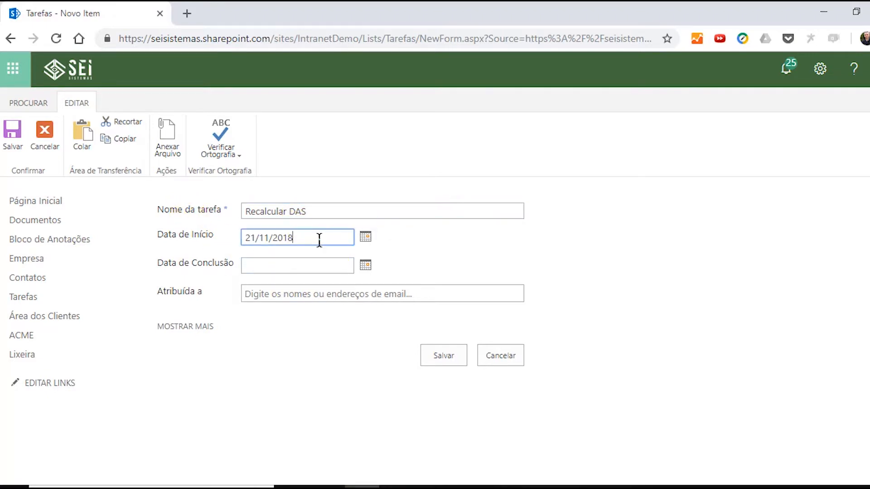
click(274, 264)
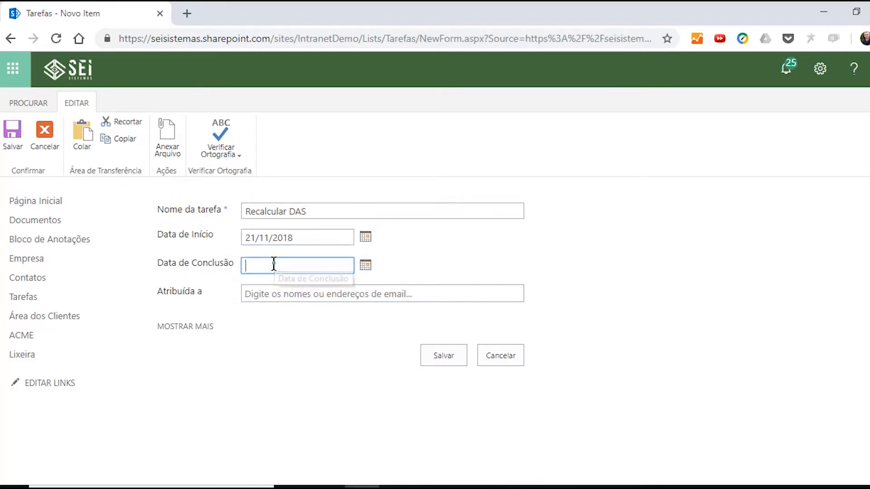
text(21/1)
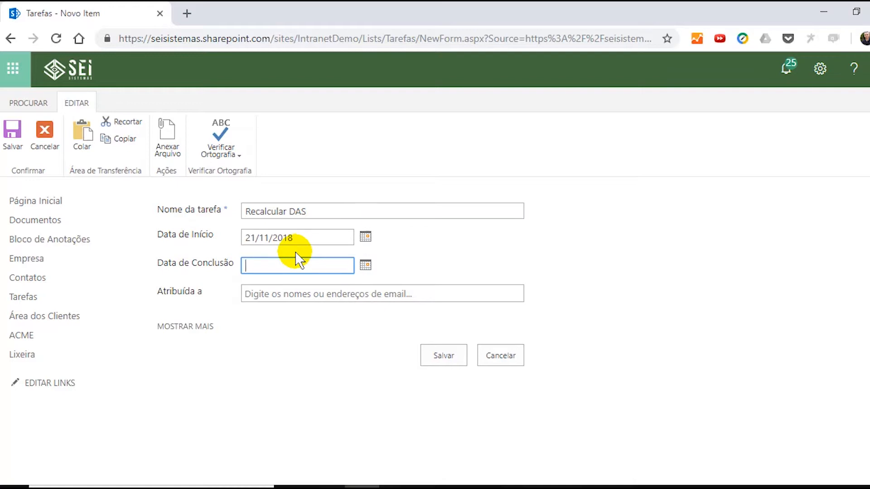
text(1/2018)
key(Tab)
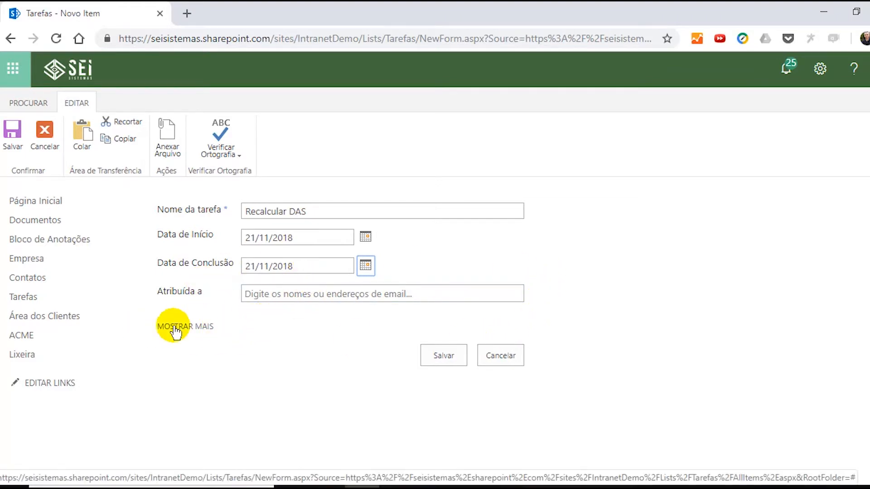
- Reveal the additional fields of the new task, save it, and show the Caixa de Entrada view
click(199, 327)
scroll(457, 350, down, 5)
scroll(455, 348, down, 1)
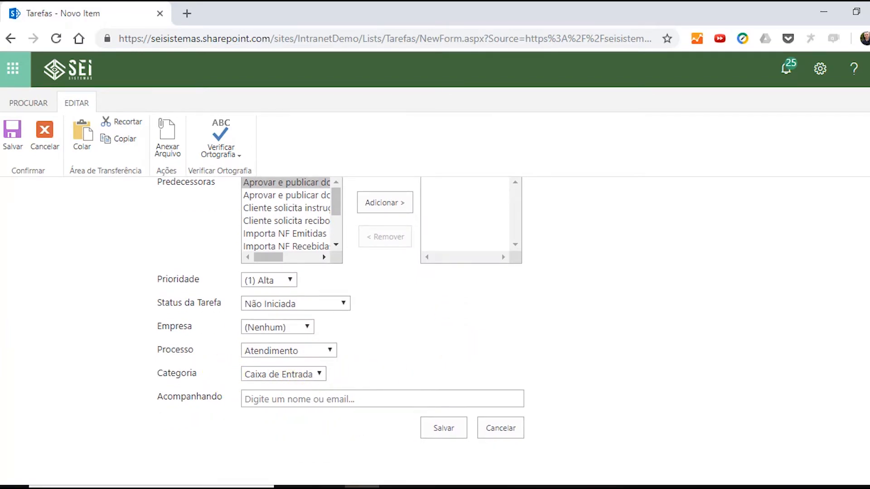
click(433, 428)
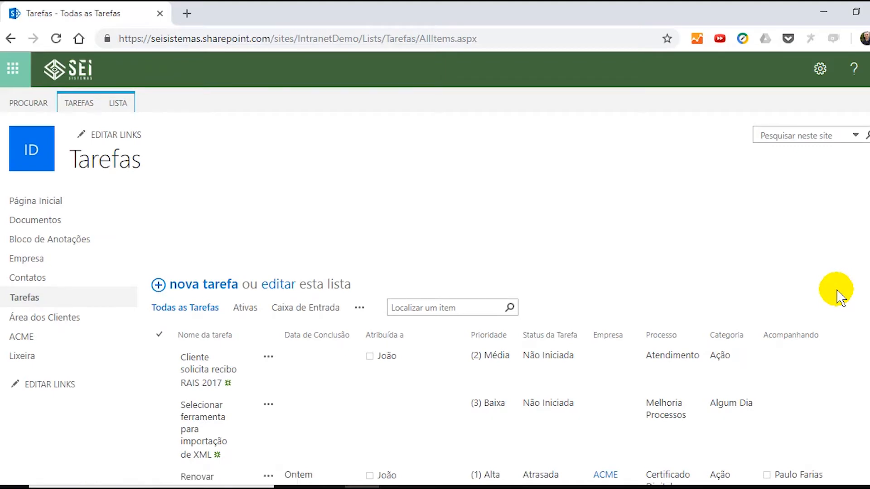
click(303, 310)
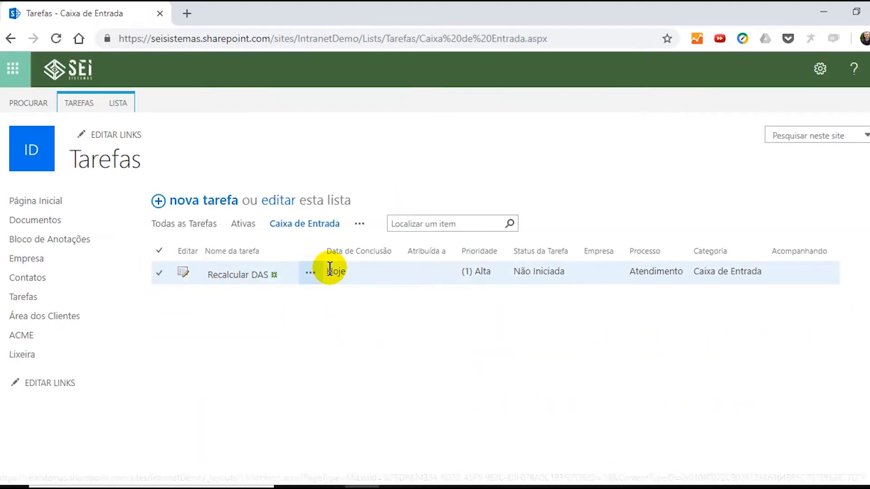
mouse_move(329, 268)
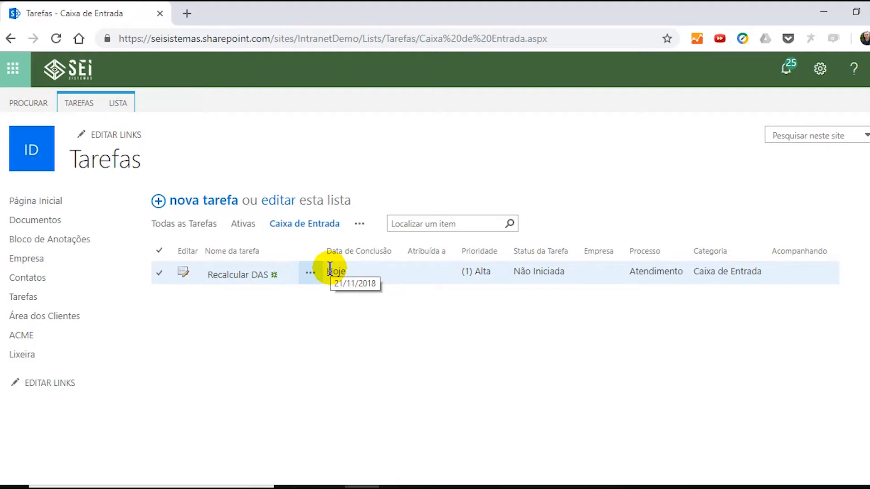
- Try changing the Categoria of the Recalcular DAS task to Ação and cancel the edit
click(184, 273)
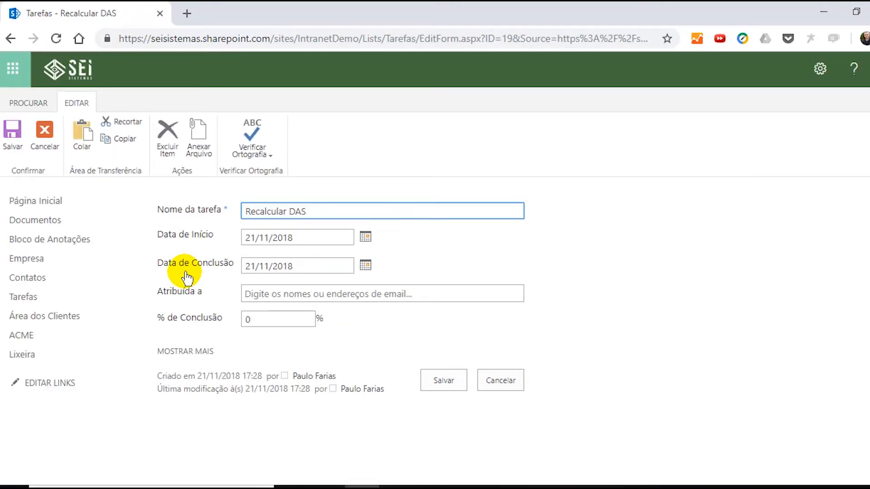
click(190, 352)
scroll(234, 358, down, 5)
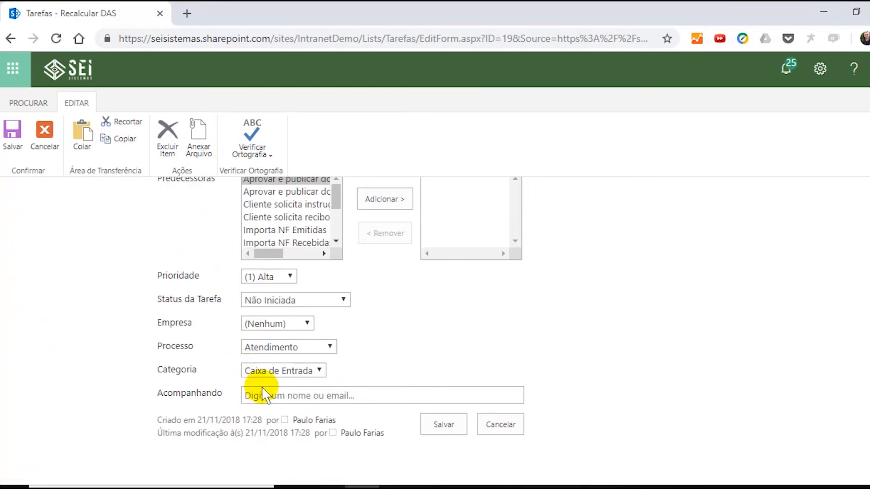
click(294, 370)
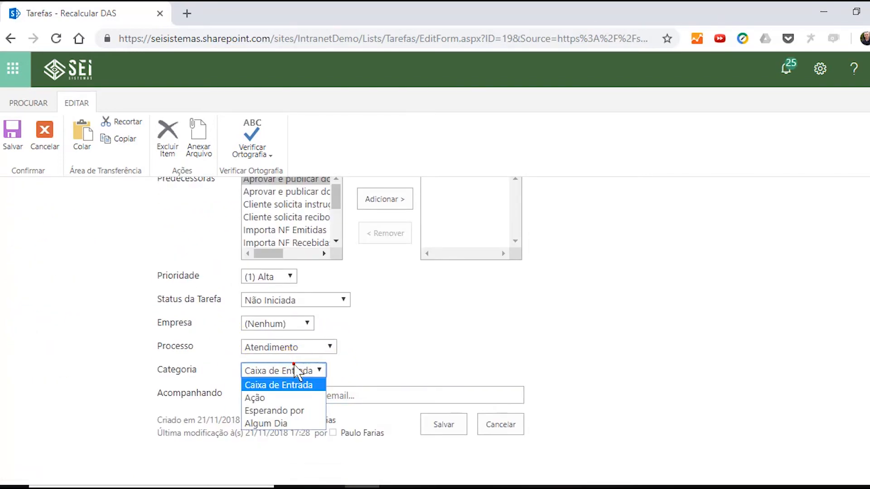
click(263, 398)
scroll(573, 317, up, 5)
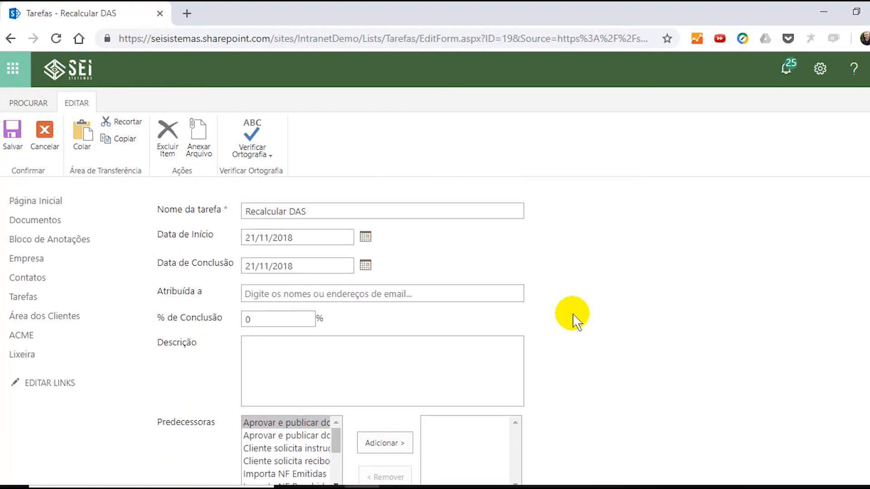
scroll(573, 317, down, 5)
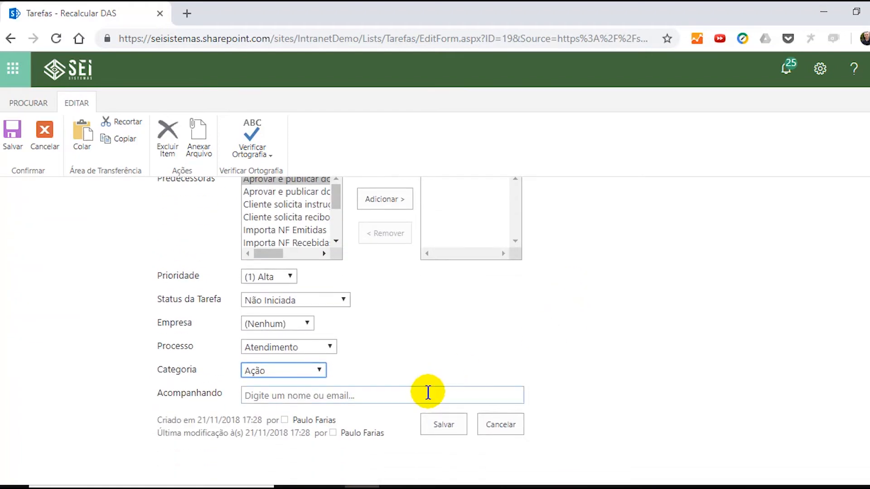
click(495, 430)
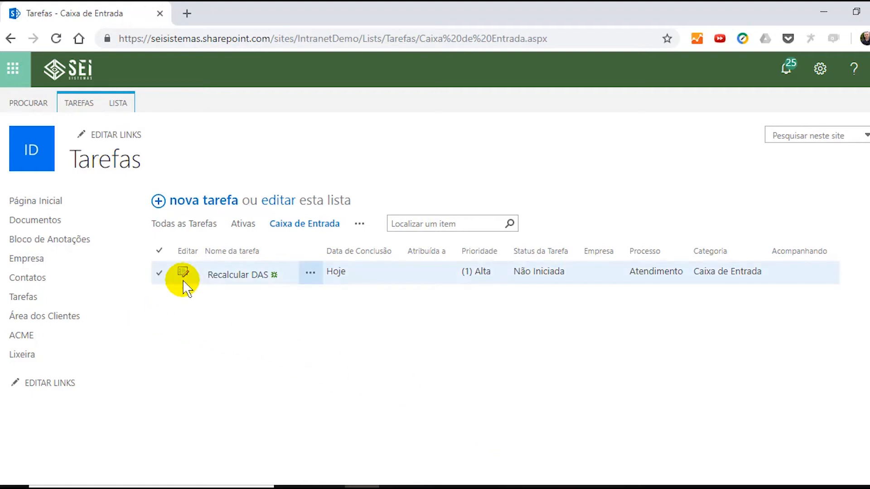
- Look over the tasks in the Ativas view and filter the Todas as Tarefas view by the process Processo Contábil
click(244, 225)
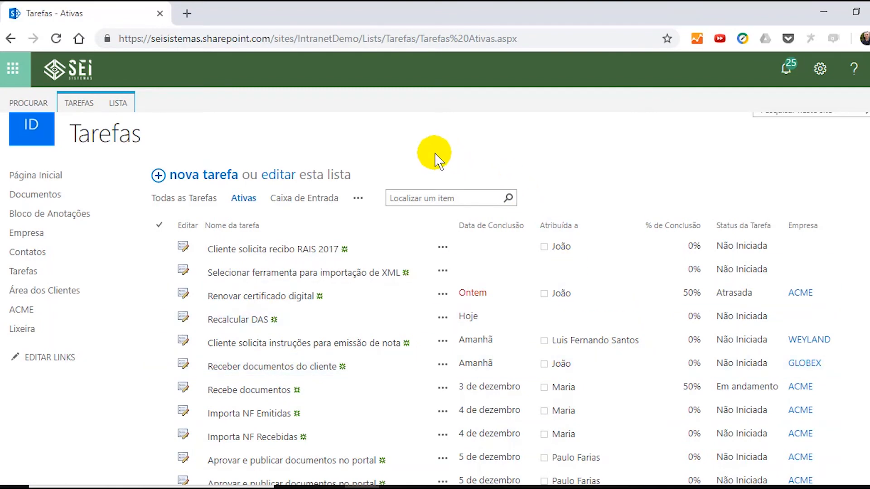
click(359, 198)
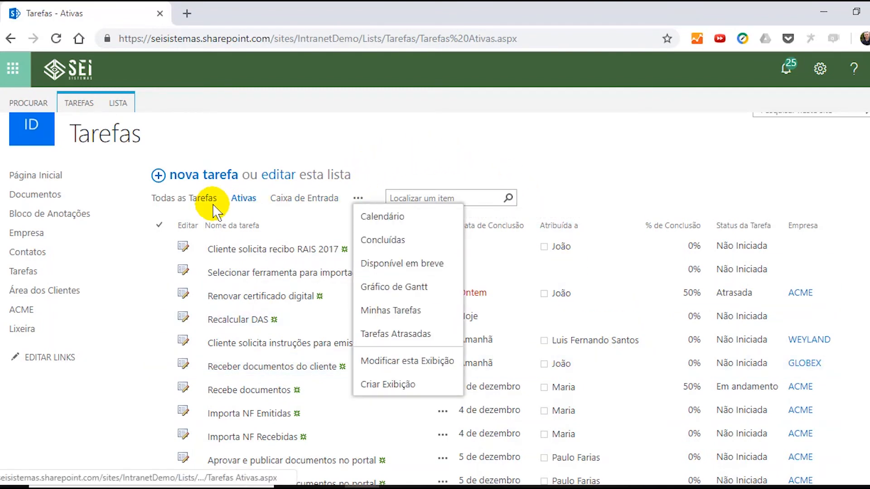
click(175, 200)
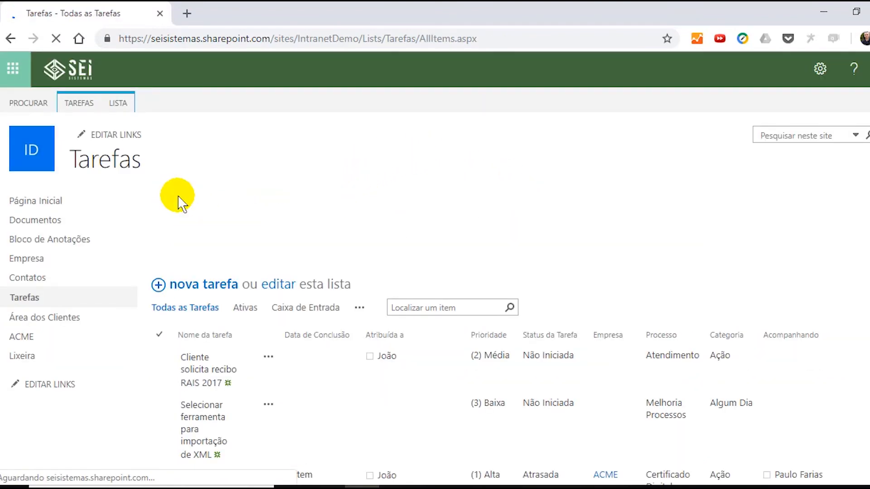
scroll(636, 322, down, 3)
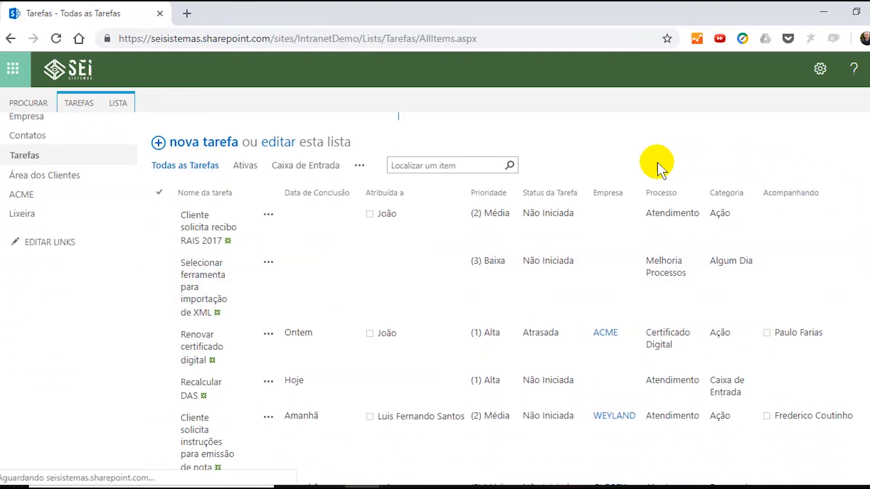
click(695, 193)
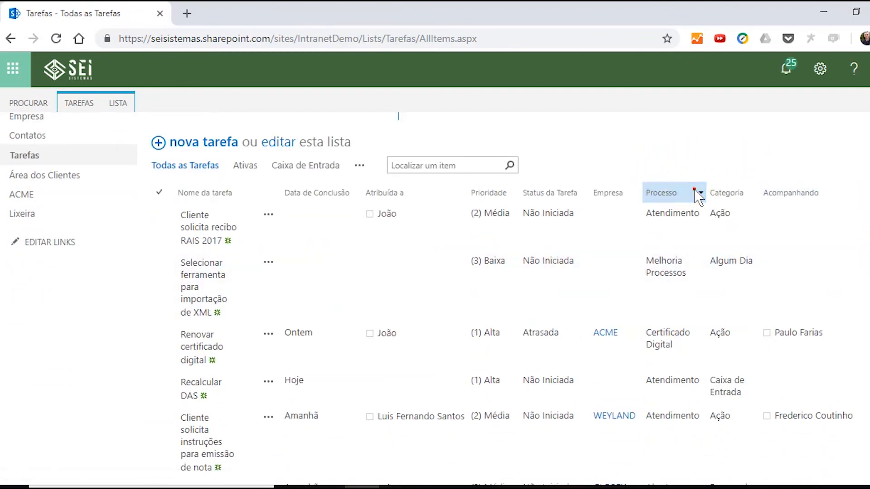
click(617, 408)
click(675, 467)
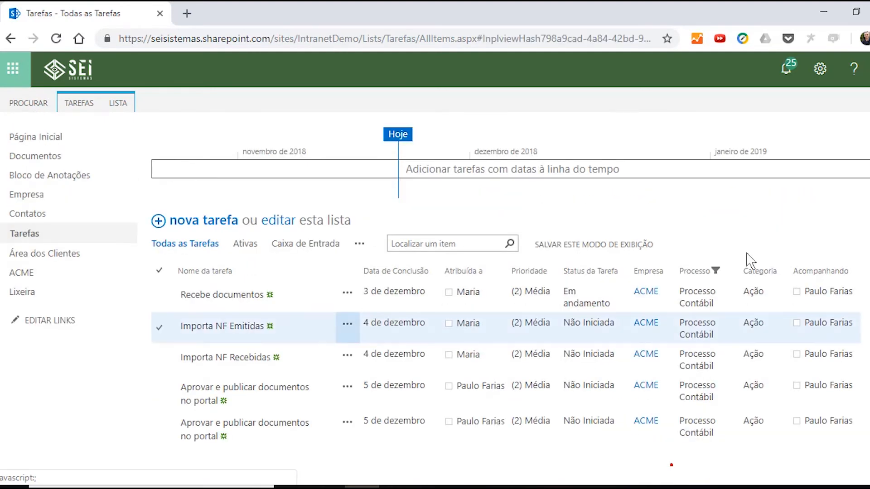